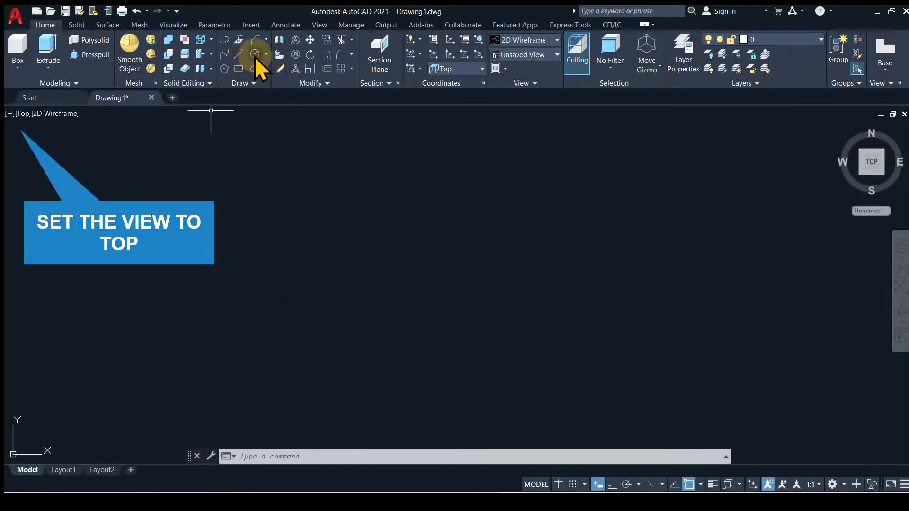
Step: Draw a circle with a diameter of 1'6" in the top view
{"action": "left_click", "coordinate": [255, 55]}
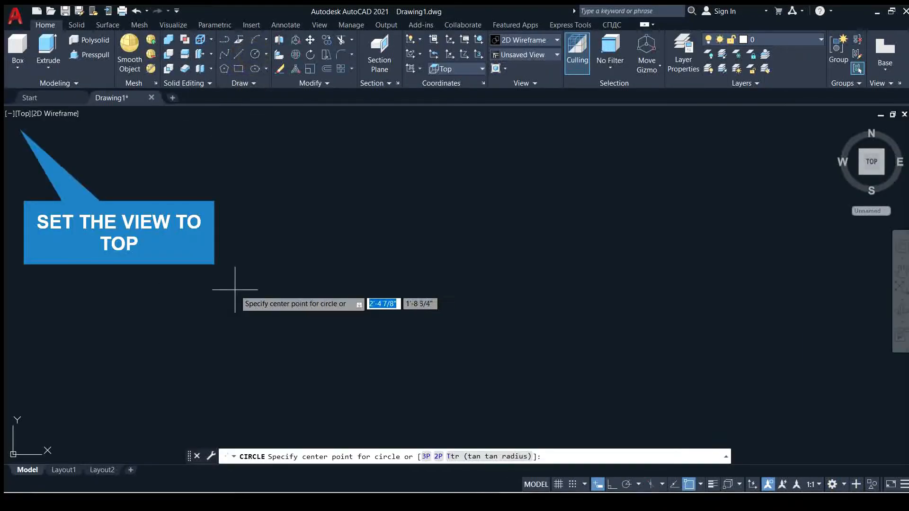
{"action": "left_click", "coordinate": [233, 275]}
{"action": "type", "text": "d"}
{"action": "key", "text": "Return"}
{"action": "type", "text": "1'"}
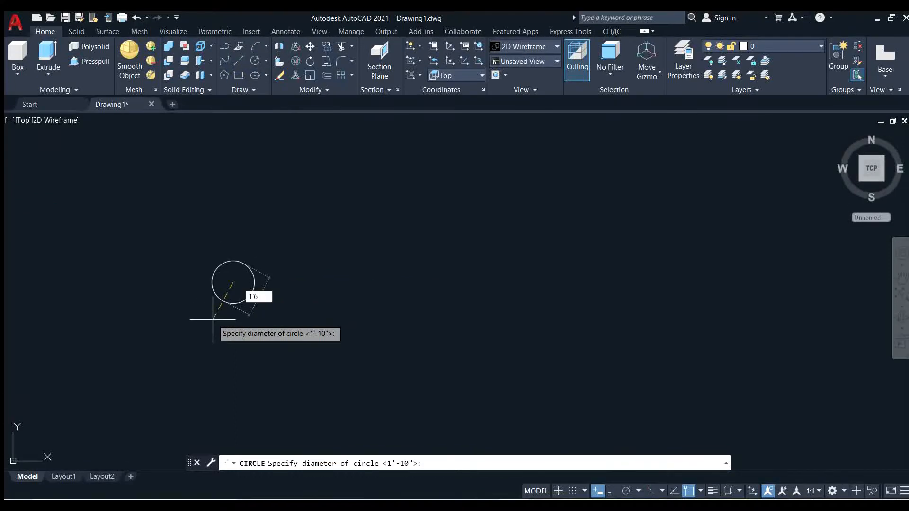
{"action": "type", "text": "6"}
{"action": "key", "text": "Return"}
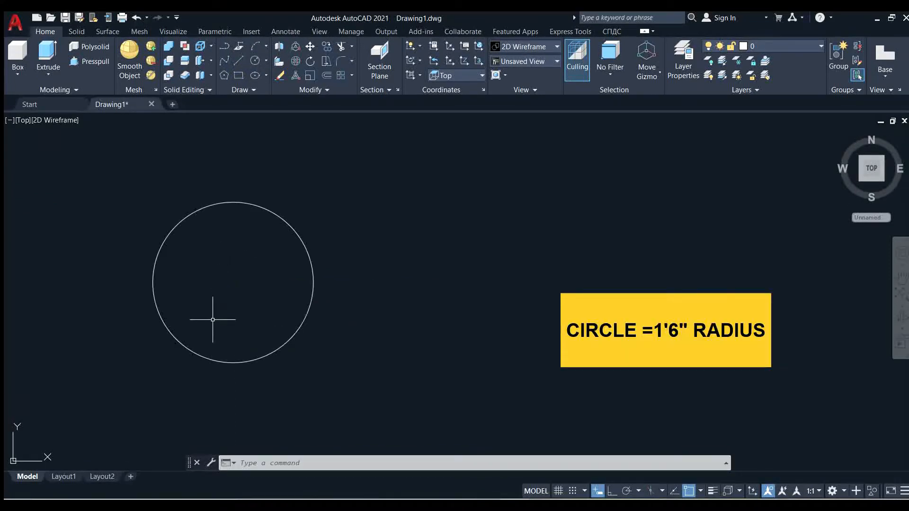
Step: Copy the circle horizontally about 1'-7 11/16" along +X so the two circles sit side by side
{"action": "left_click", "coordinate": [305, 319]}
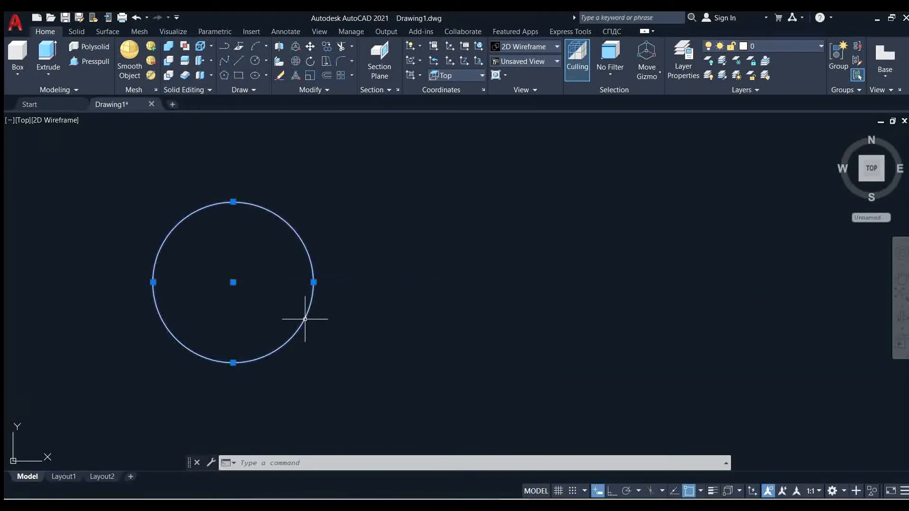
{"action": "type", "text": "copy"}
{"action": "key", "text": "Return"}
{"action": "left_click", "coordinate": [357, 365]}
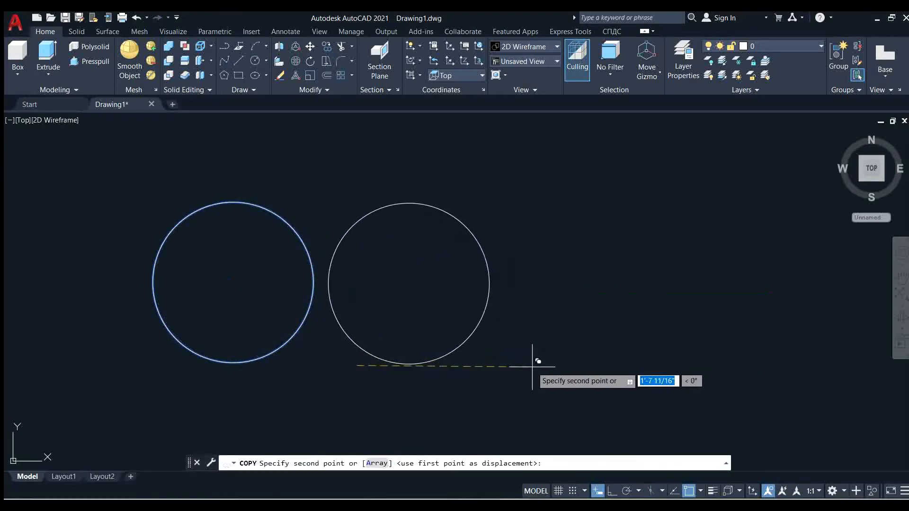
{"action": "left_click", "coordinate": [532, 368]}
{"action": "key", "text": "Return"}
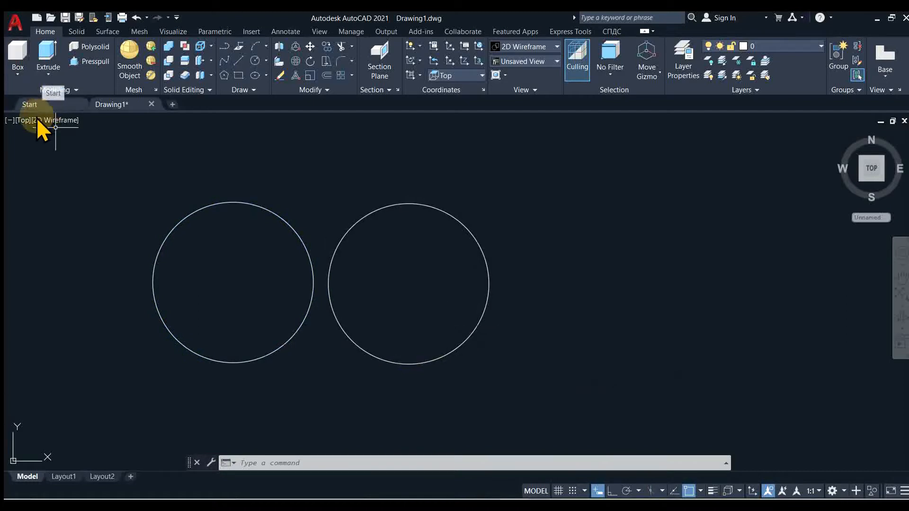
Step: Switch the viewport to the SE Isometric view with both circles in sight
{"action": "left_click", "coordinate": [24, 120]}
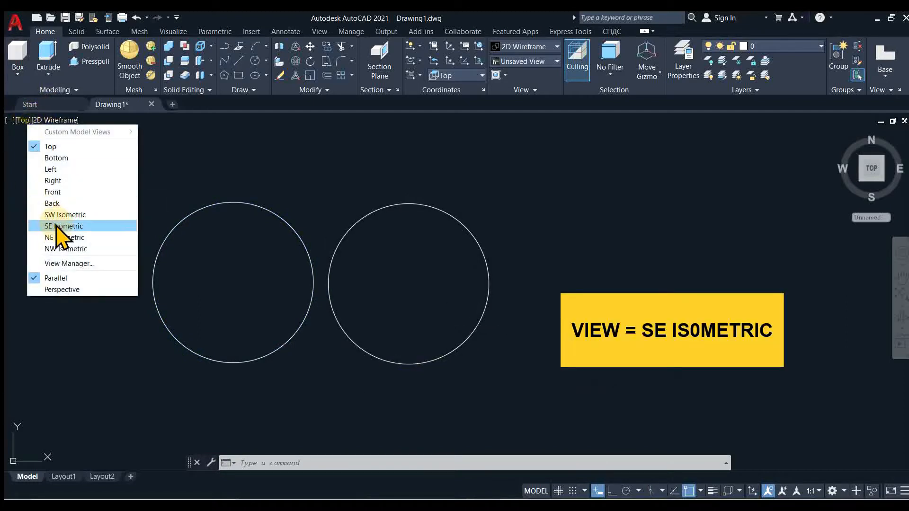
{"action": "left_click", "coordinate": [57, 223]}
{"action": "scroll", "coordinate": [188, 253], "scroll_direction": "down", "scroll_amount": 2}
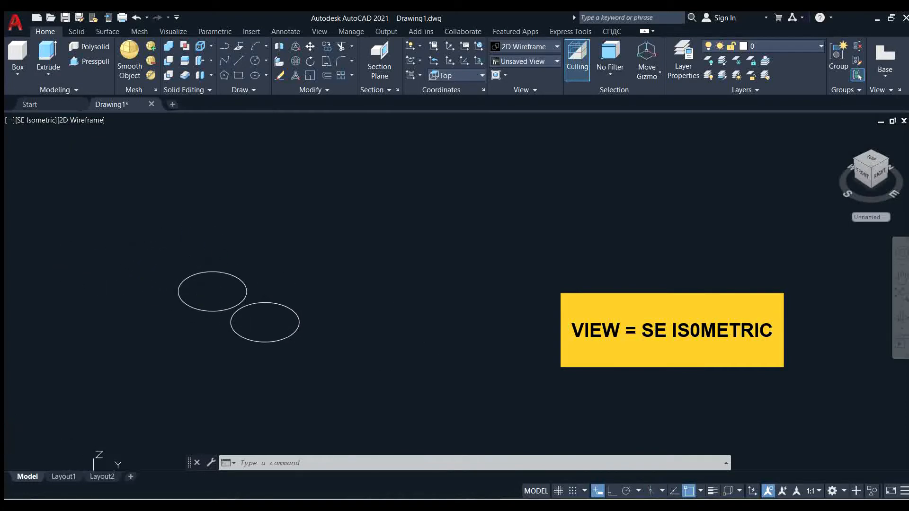
{"action": "scroll", "coordinate": [277, 304], "scroll_direction": "up", "scroll_amount": 4}
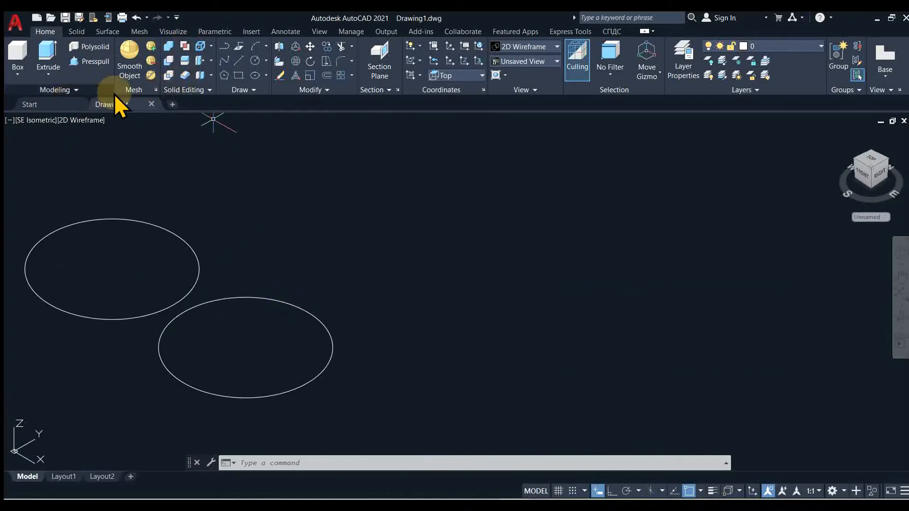
Step: Start a helix centred in the empty area beside the two circles, with a base diameter of 1'6"
{"action": "left_click", "coordinate": [250, 90]}
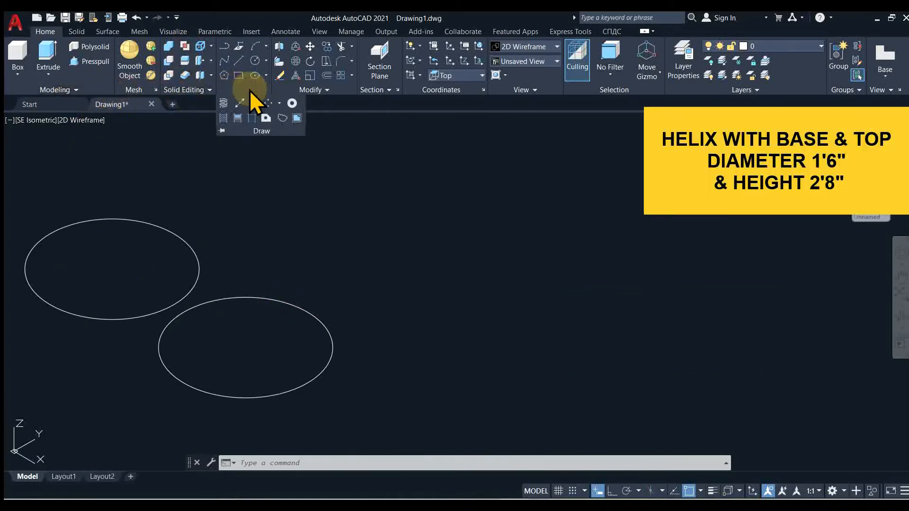
{"action": "left_click", "coordinate": [223, 103]}
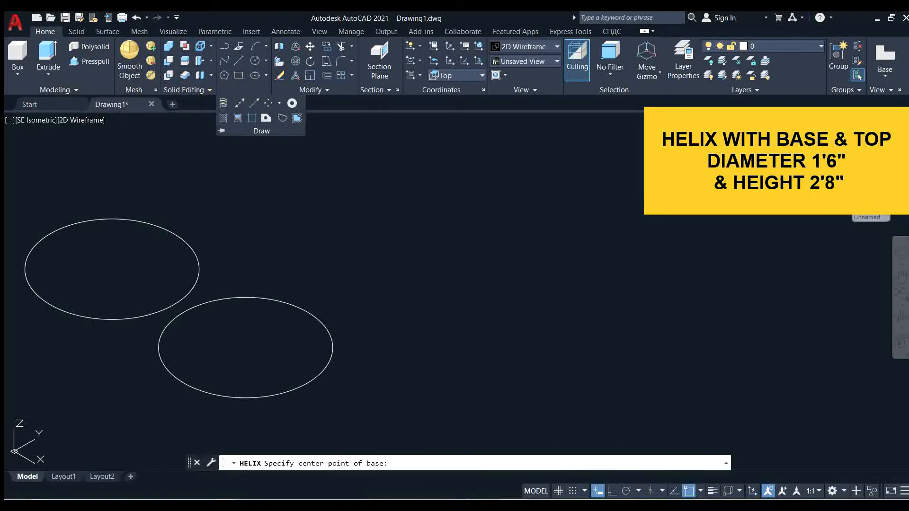
{"action": "left_click", "coordinate": [472, 348]}
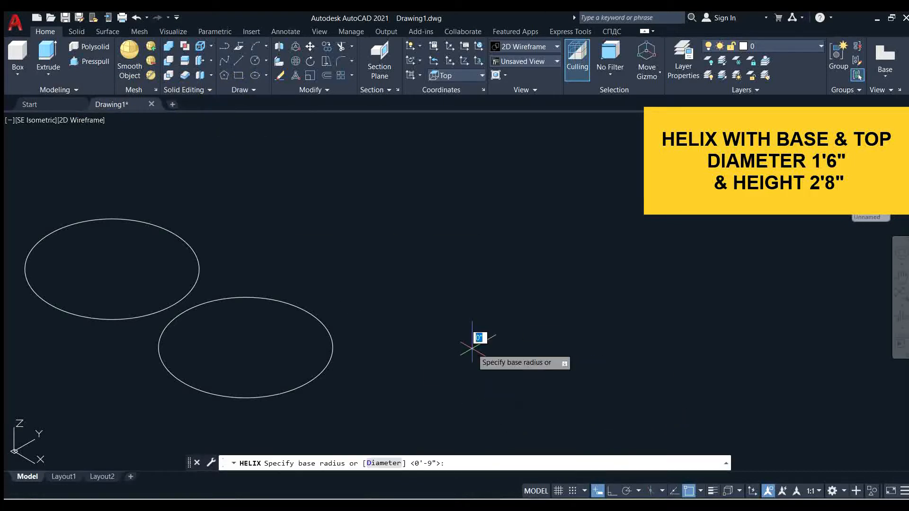
{"action": "right_click", "coordinate": [500, 355]}
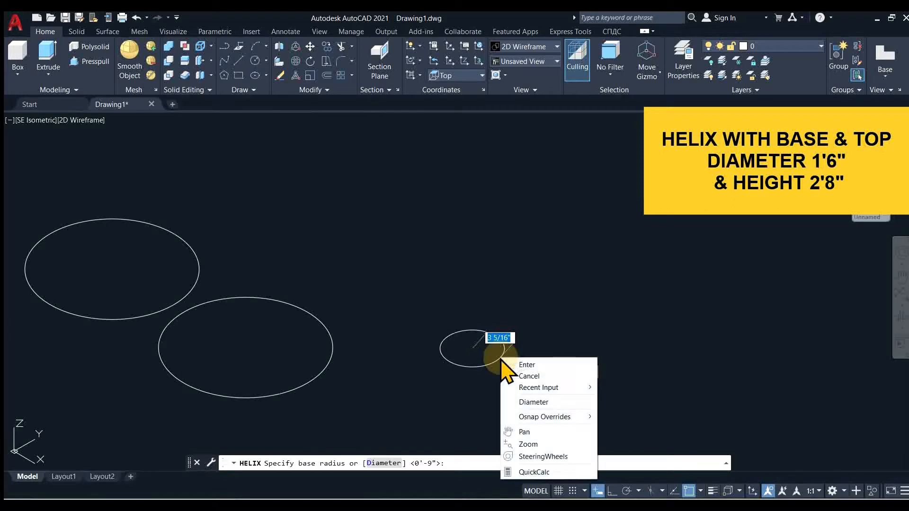
{"action": "left_click", "coordinate": [529, 404]}
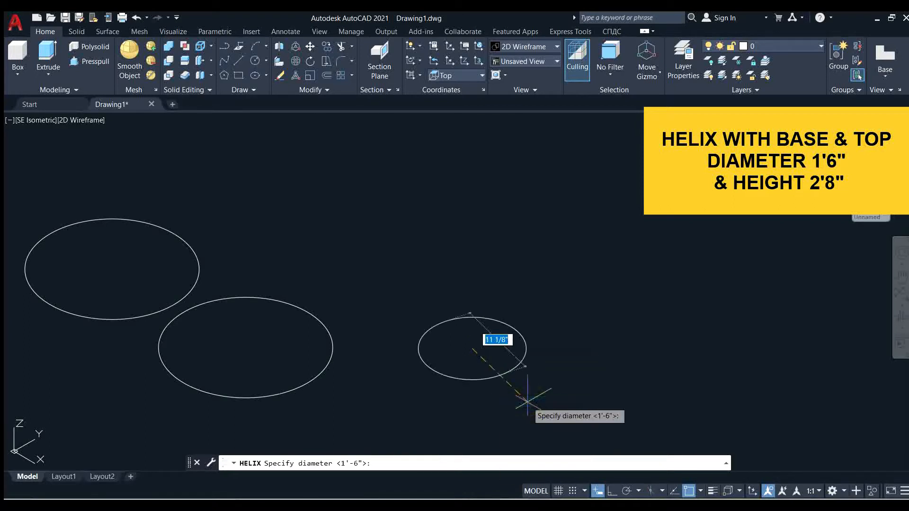
{"action": "type", "text": "1'6"}
{"action": "key", "text": "Return"}
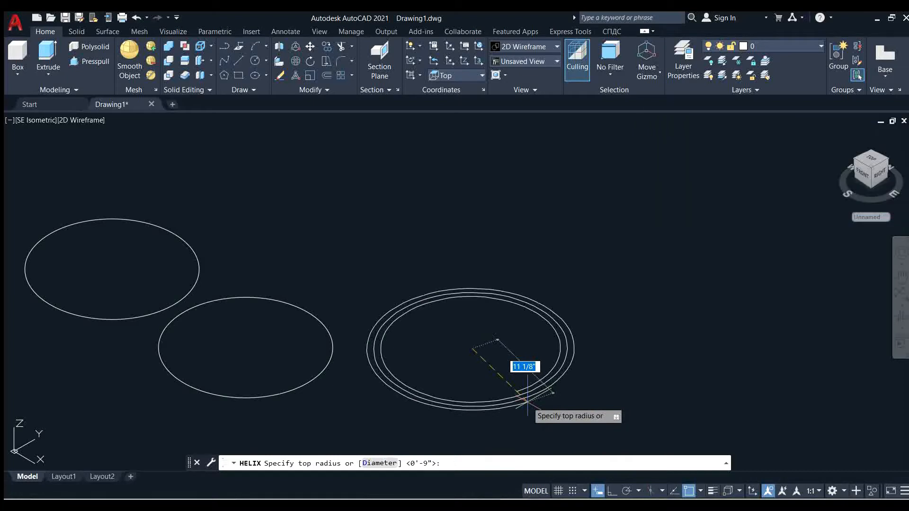
Step: Finish the helix with a top diameter of 1'6" and a height of 2'8"
{"action": "right_click", "coordinate": [527, 403]}
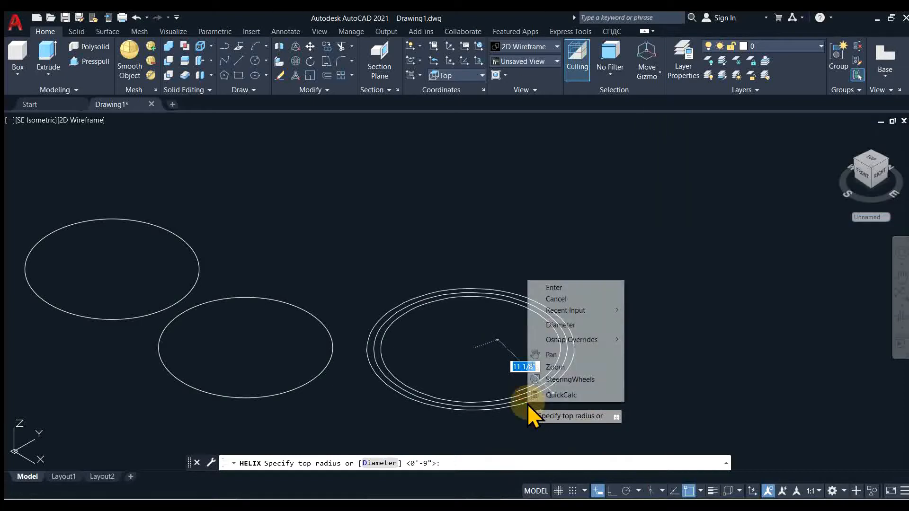
{"action": "left_click", "coordinate": [558, 324]}
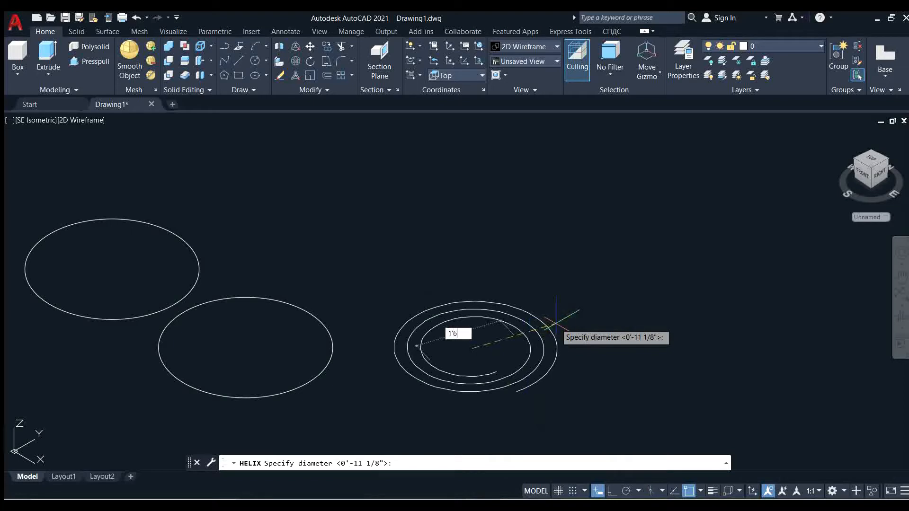
{"action": "type", "text": "1'6"}
{"action": "key", "text": "Return"}
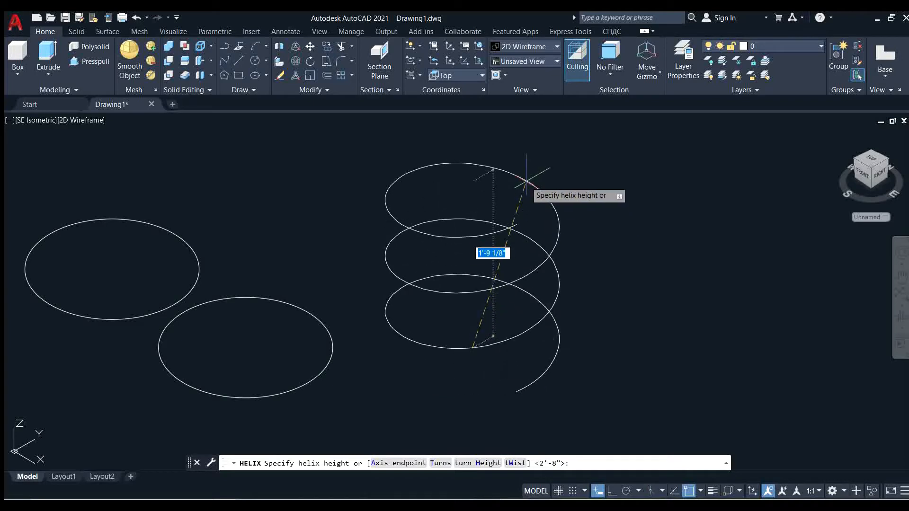
{"action": "type", "text": "2'8"}
{"action": "key", "text": "Return"}
{"action": "scroll", "coordinate": [402, 257], "scroll_direction": "down", "scroll_amount": 3}
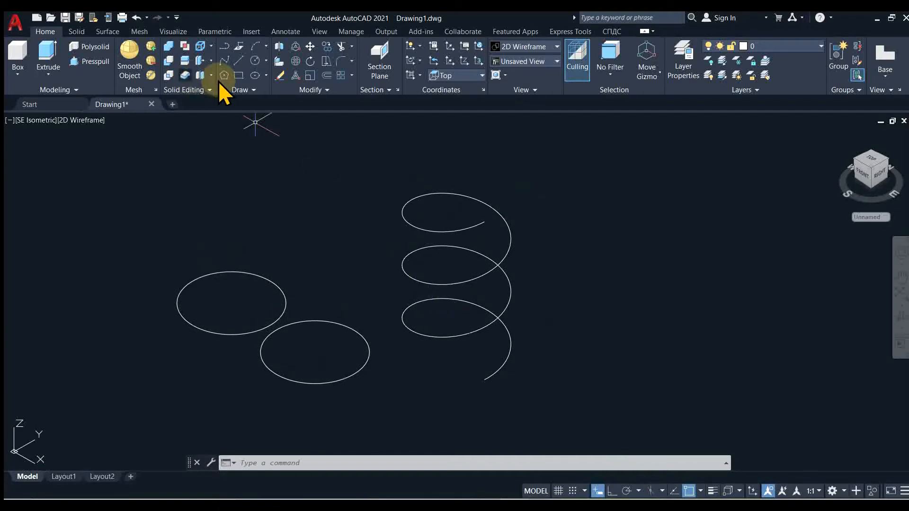
Step: Draw a small rectangle about 2 1/8" by 3/4" near the lower end of the helix
{"action": "left_click", "coordinate": [239, 75]}
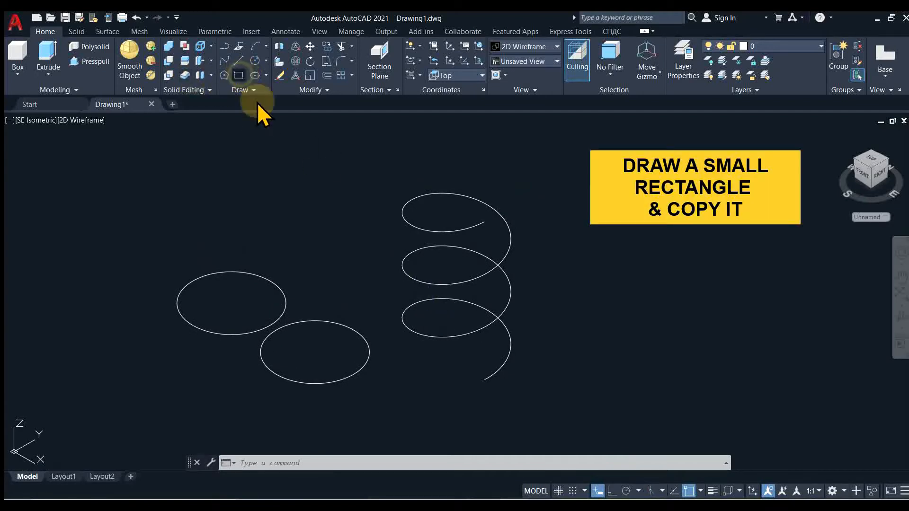
{"action": "left_click", "coordinate": [534, 378]}
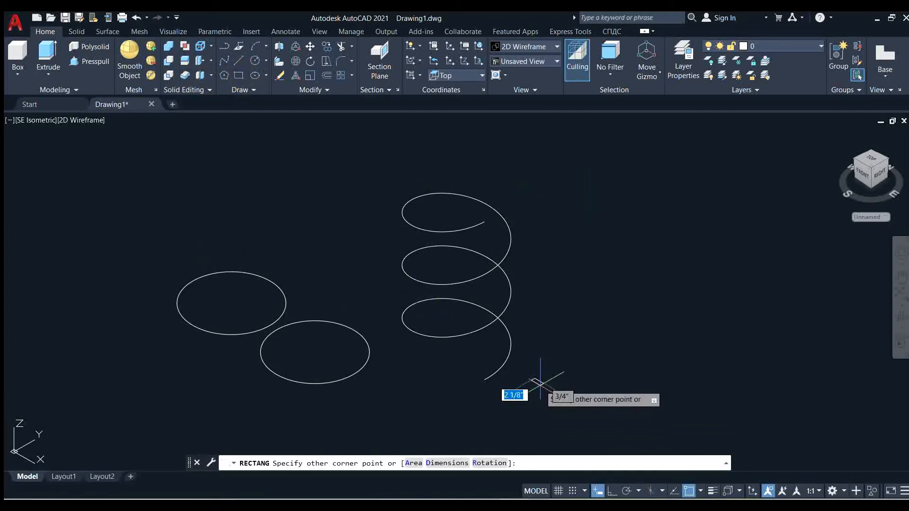
{"action": "left_click", "coordinate": [540, 382]}
Step: Place one copy of the small rectangle right beside the original along the X direction
{"action": "type", "text": "co"}
{"action": "key", "text": "Return"}
{"action": "left_click", "coordinate": [523, 405]}
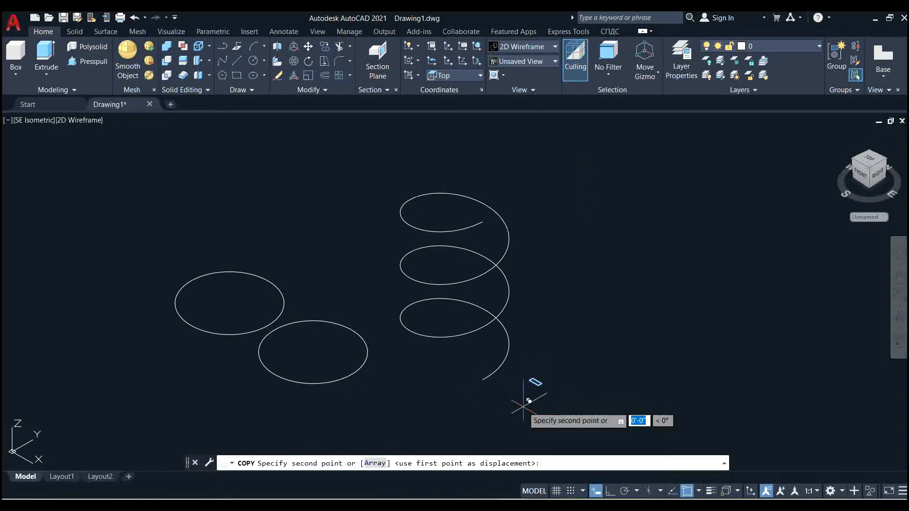
{"action": "left_click", "coordinate": [545, 407]}
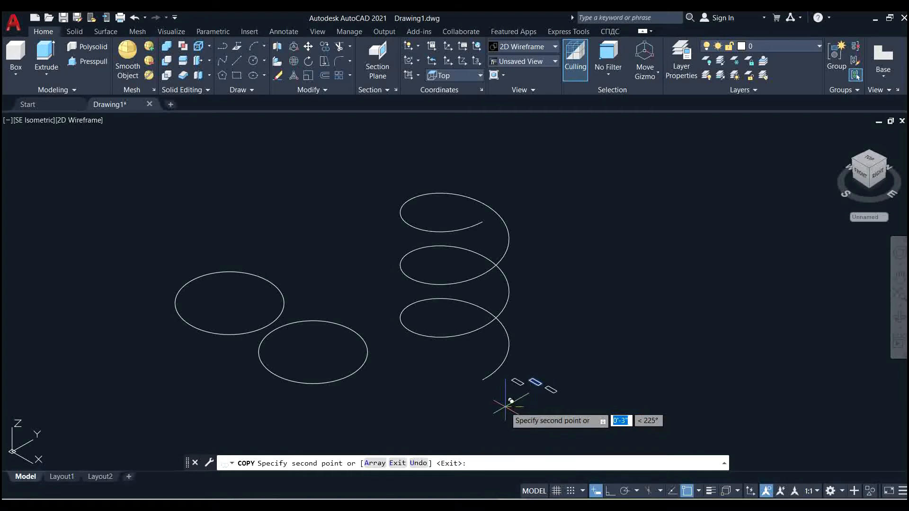
{"action": "key", "text": "Return"}
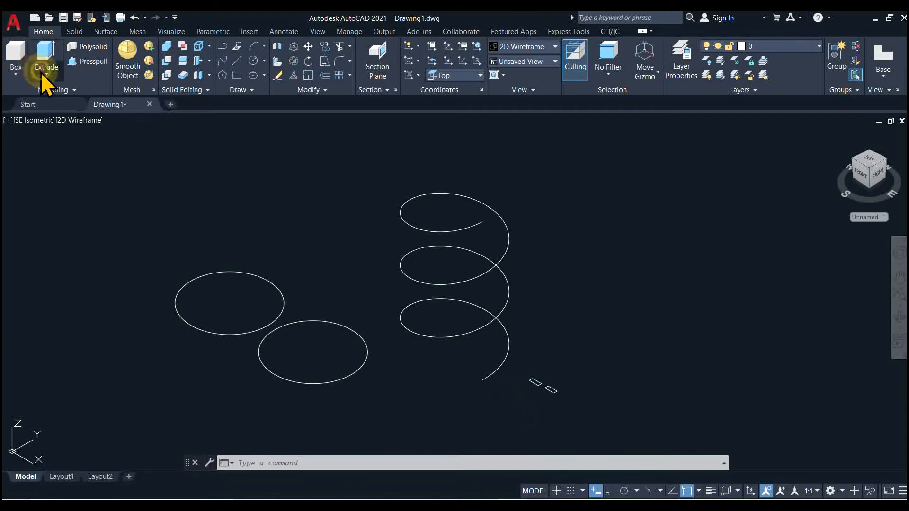
Step: Sweep the original small rectangle along the helix to form a solid coil
{"action": "left_click", "coordinate": [41, 72]}
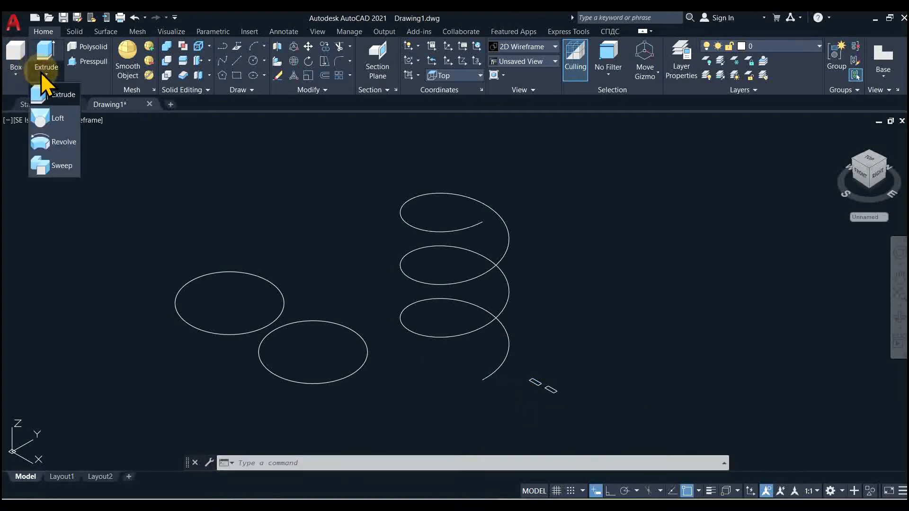
{"action": "left_click", "coordinate": [60, 166]}
{"action": "left_click", "coordinate": [528, 380]}
{"action": "key", "text": "Return"}
{"action": "left_click", "coordinate": [498, 366]}
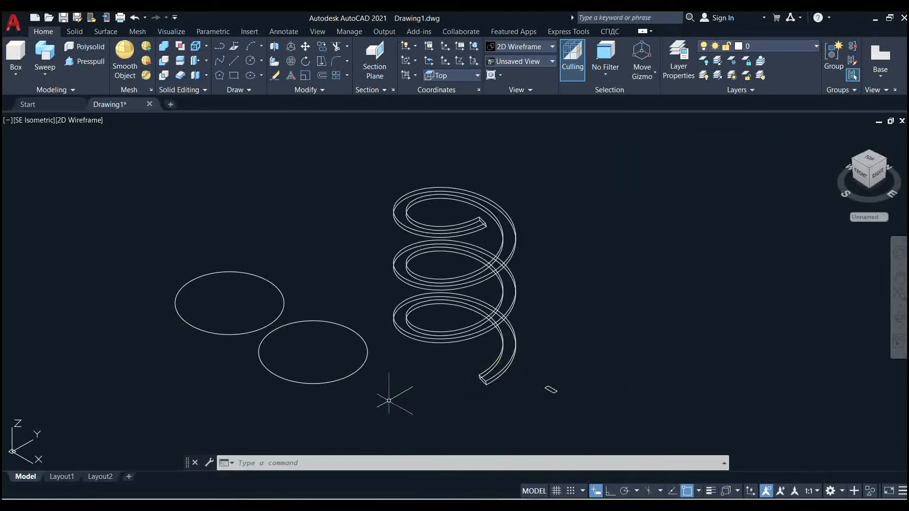
Step: Sweep the remaining small rectangle along the copied circle to form a solid ring
{"action": "left_click", "coordinate": [45, 53]}
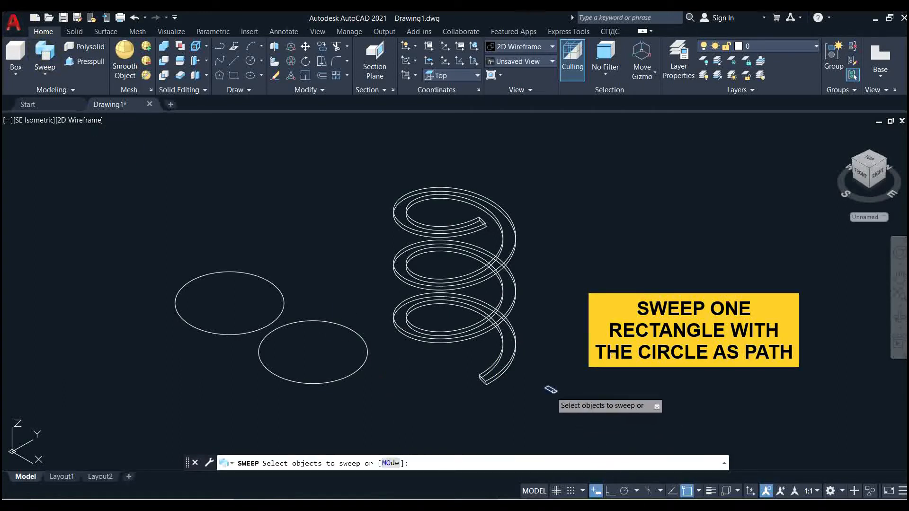
{"action": "left_click", "coordinate": [550, 390]}
{"action": "key", "text": "Return"}
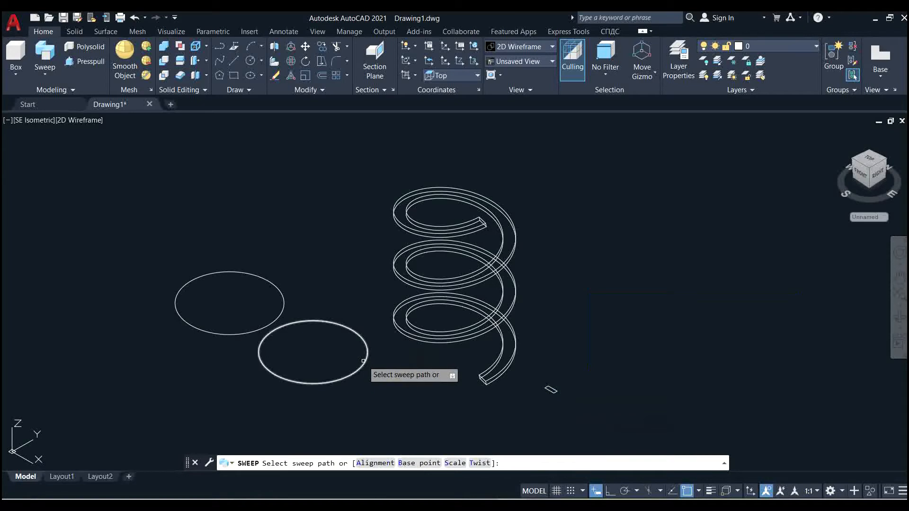
{"action": "left_click", "coordinate": [363, 361]}
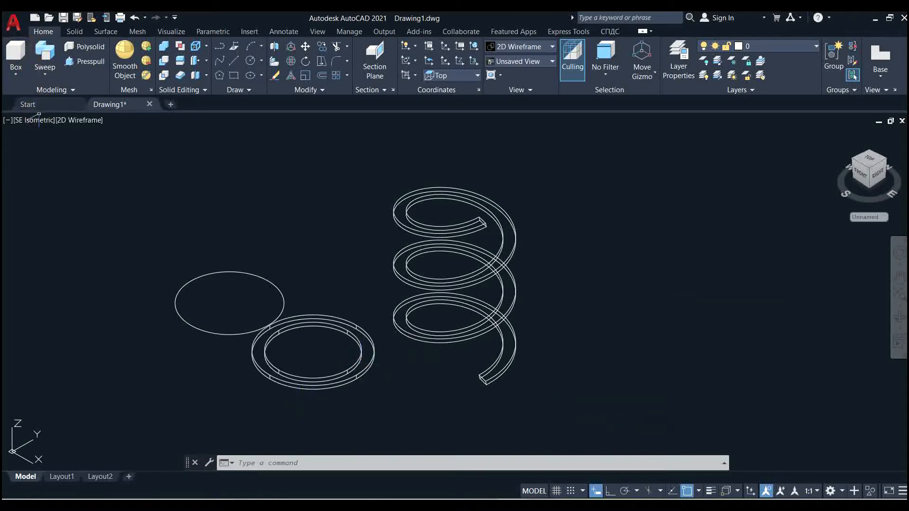
Step: In the Top view, move the swept ring by its centre onto the centre of the swept helix
{"action": "left_click", "coordinate": [37, 120]}
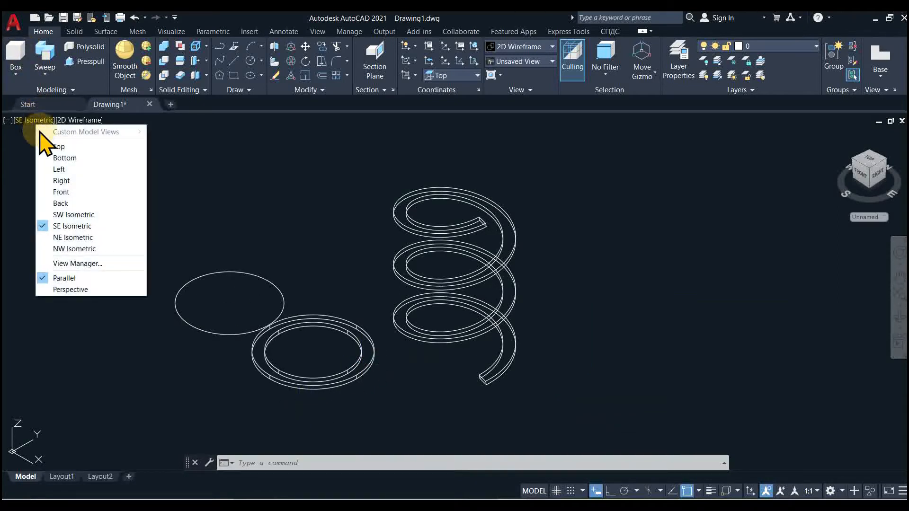
{"action": "left_click", "coordinate": [59, 147]}
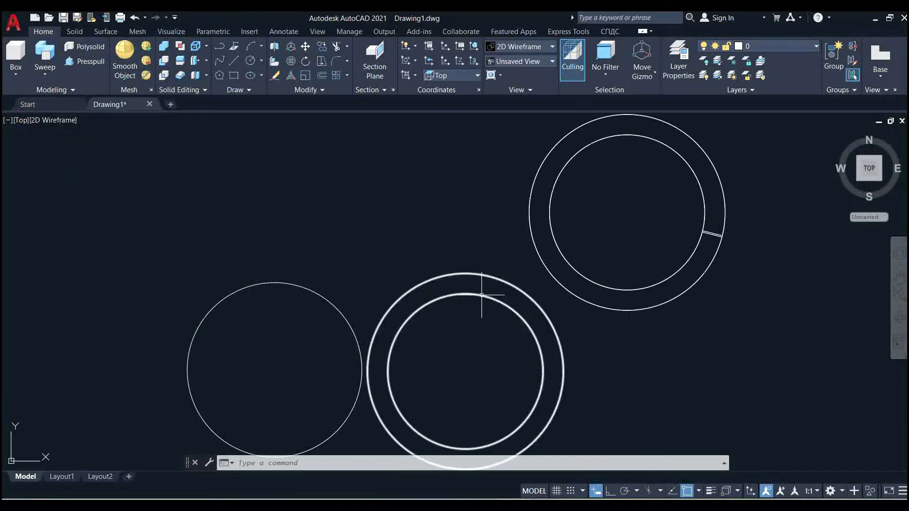
{"action": "left_click", "coordinate": [482, 295]}
{"action": "type", "text": "m"}
{"action": "key", "text": "Return"}
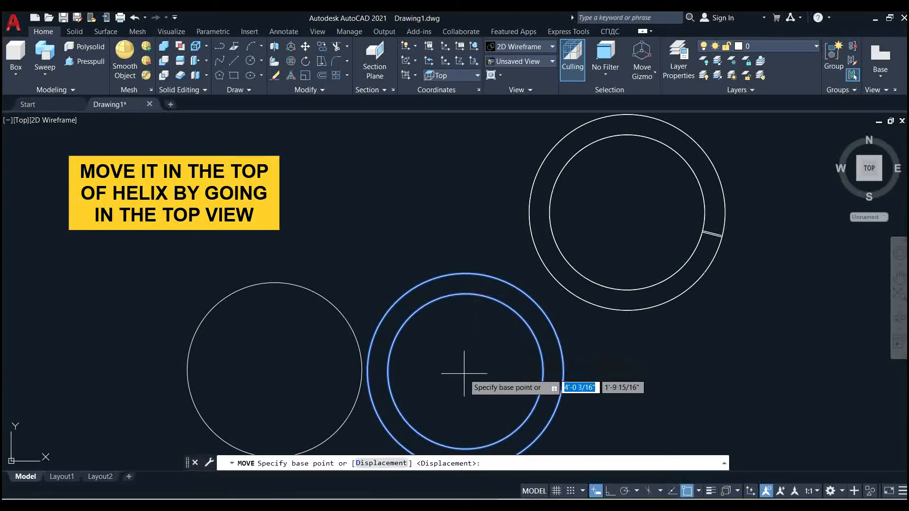
{"action": "left_click", "coordinate": [466, 371]}
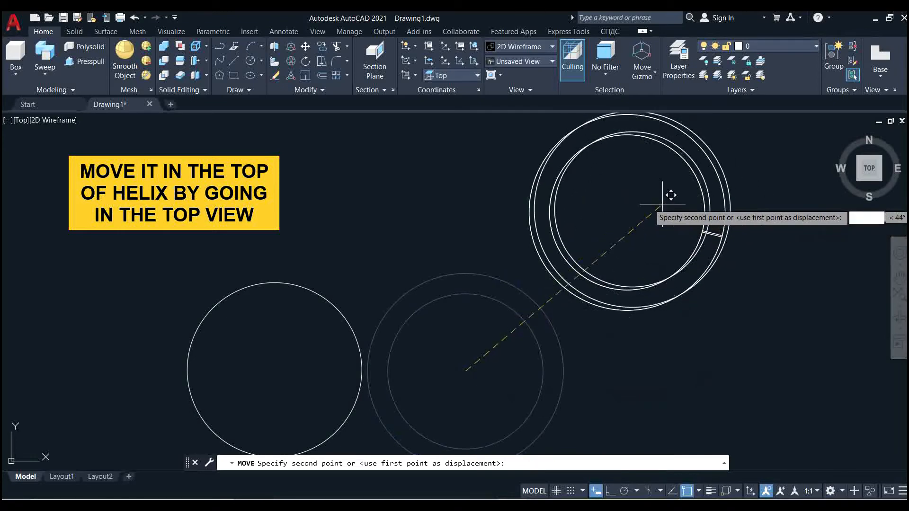
{"action": "scroll", "coordinate": [605, 247], "scroll_direction": "down", "scroll_amount": 4}
{"action": "scroll", "coordinate": [650, 230], "scroll_direction": "up", "scroll_amount": 4}
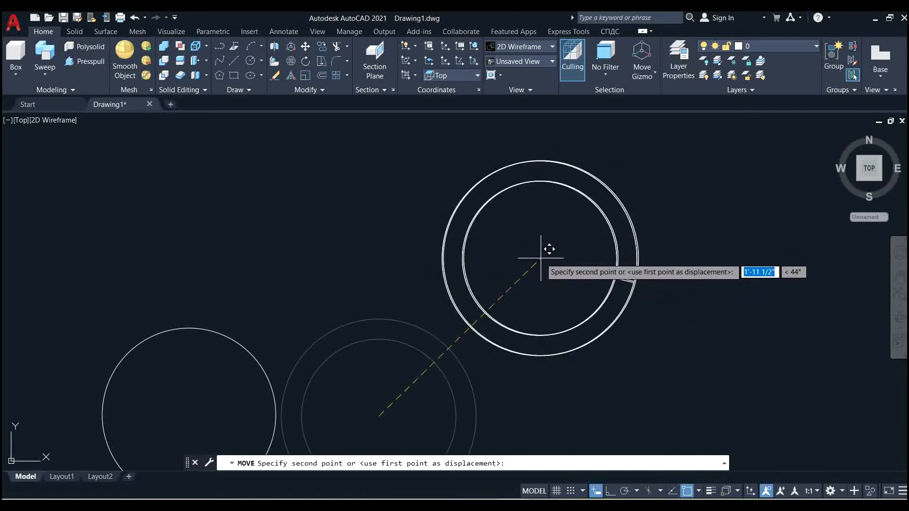
{"action": "left_click", "coordinate": [539, 258]}
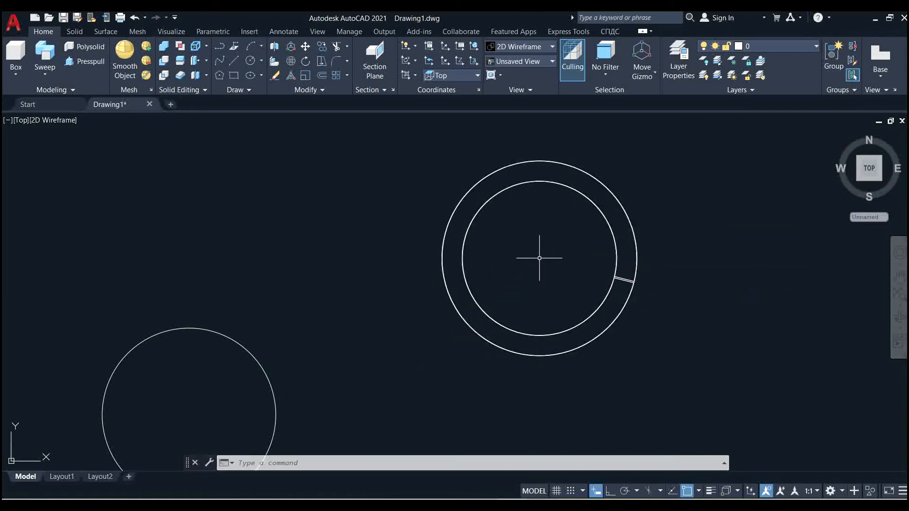
Step: Check the ring against the coil in SE Isometric, and display the model in the Front view with the Conceptual visual style
{"action": "left_click", "coordinate": [20, 122]}
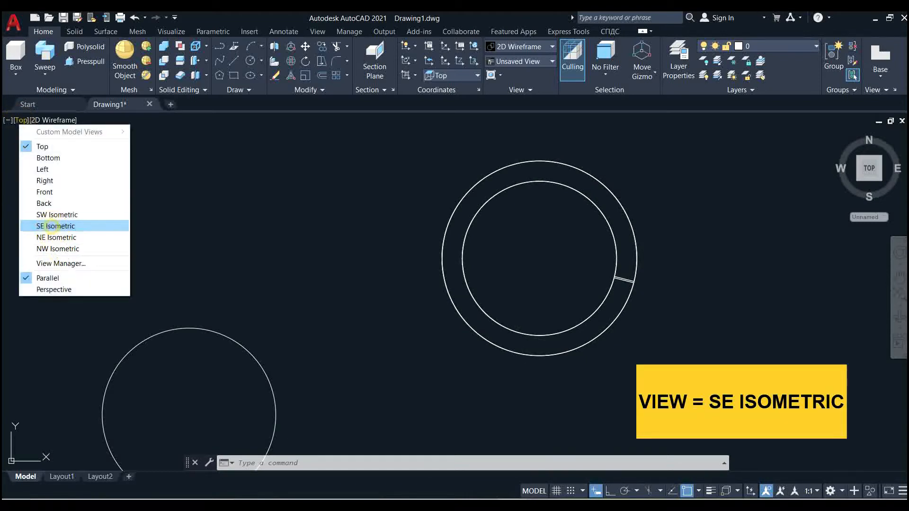
{"action": "left_click", "coordinate": [53, 227]}
{"action": "middle_click_drag", "start_coordinate": [457, 403], "coordinate": [385, 390]}
{"action": "scroll", "coordinate": [390, 395], "scroll_direction": "up", "scroll_amount": 3}
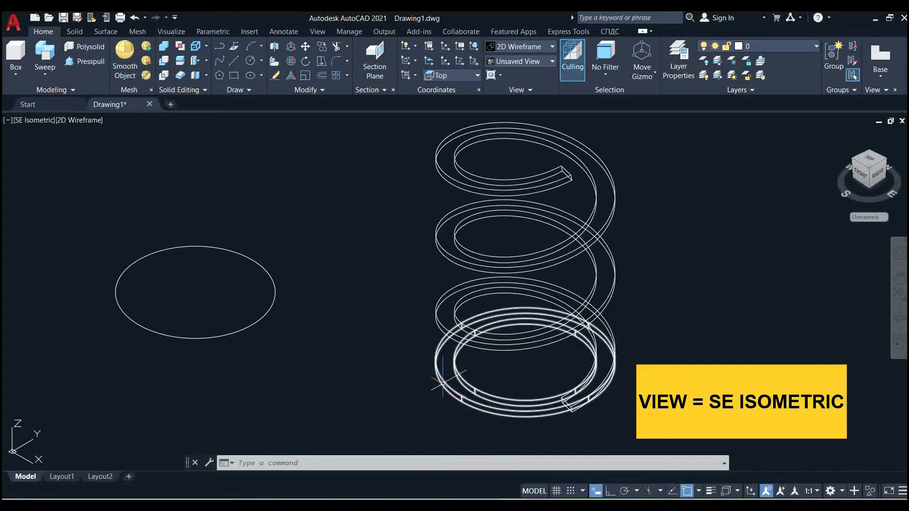
{"action": "left_click", "coordinate": [38, 120]}
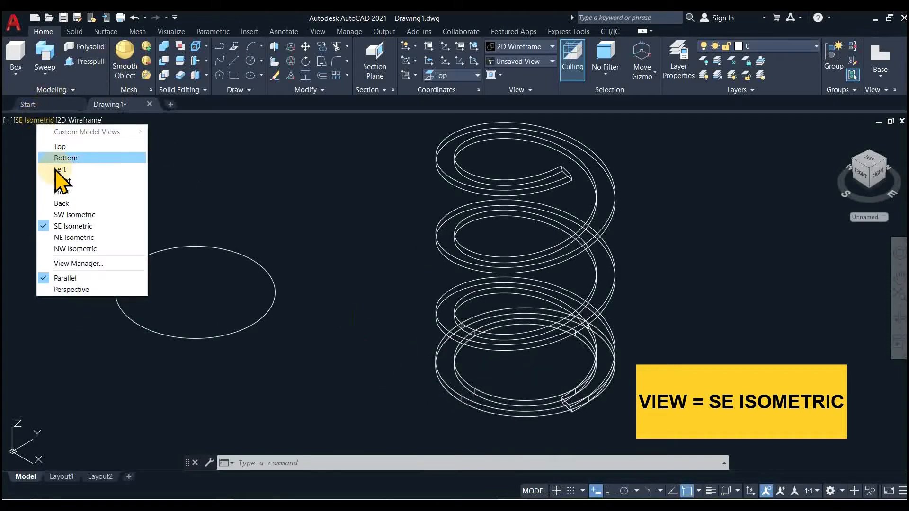
{"action": "left_click", "coordinate": [62, 192]}
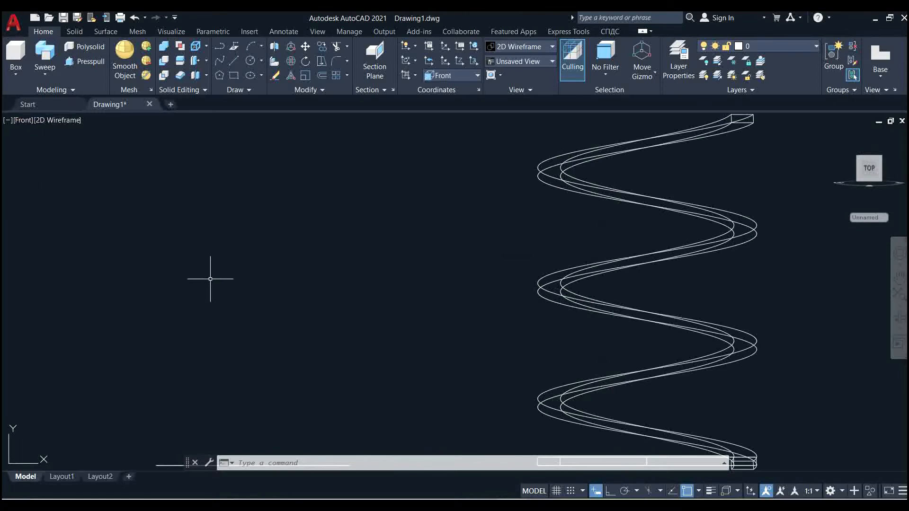
{"action": "scroll", "coordinate": [210, 280], "scroll_direction": "down", "scroll_amount": 4}
{"action": "left_click", "coordinate": [60, 120]}
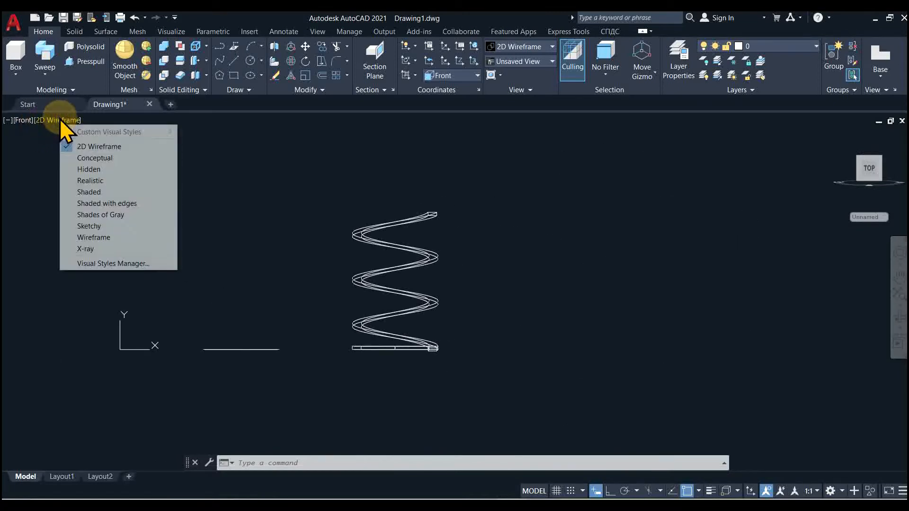
{"action": "left_click", "coordinate": [102, 158]}
{"action": "middle_click_drag", "start_coordinate": [282, 304], "coordinate": [349, 337]}
{"action": "scroll", "coordinate": [389, 360], "scroll_direction": "up", "scroll_amount": 2}
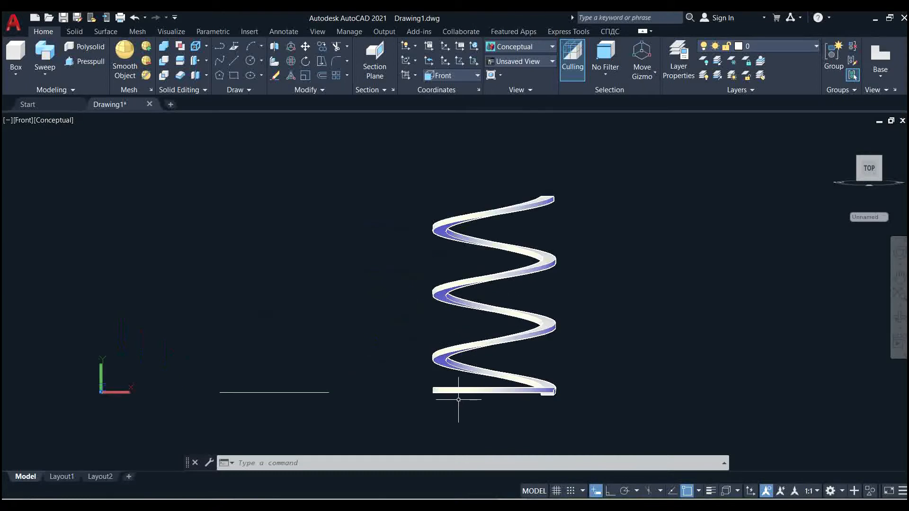
Step: Move the swept ring about 5/8" down so that it sits under the lower end of the coil
{"action": "left_click", "coordinate": [458, 391]}
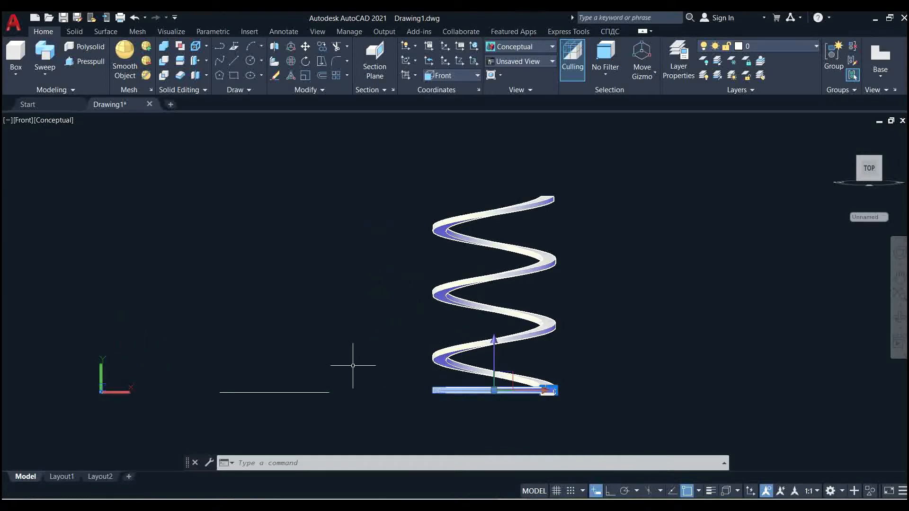
{"action": "type", "text": "m"}
{"action": "key", "text": "Return"}
{"action": "left_click", "coordinate": [367, 344]}
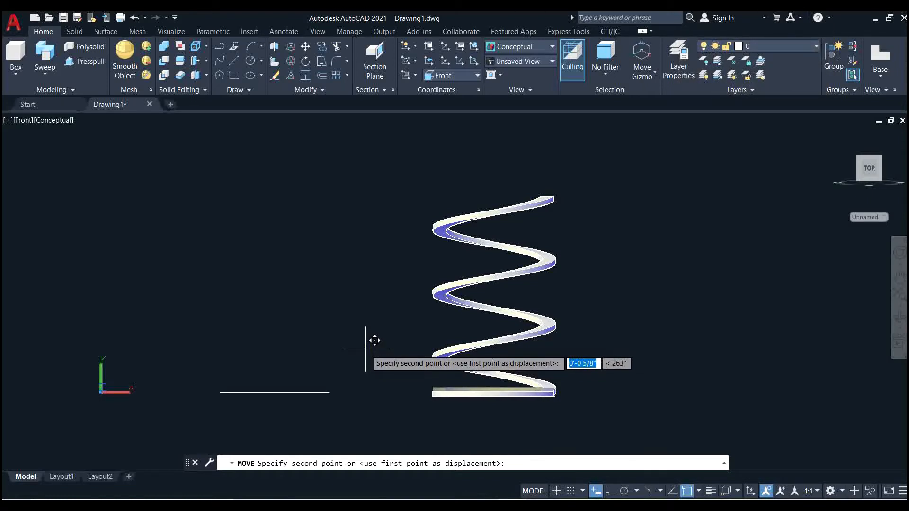
{"action": "left_click", "coordinate": [375, 339]}
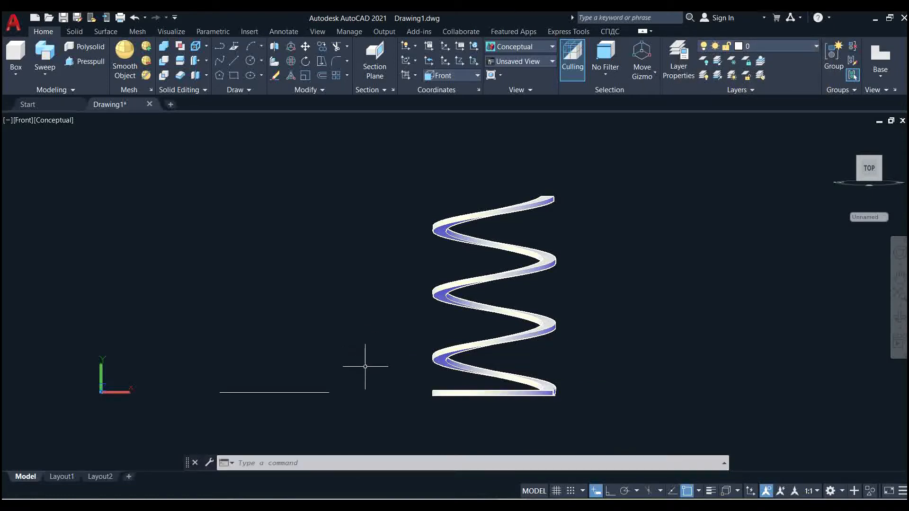
Step: Copy the bottom ring 2'8" straight up, with Ortho on, onto the top end of the coil
{"action": "key", "text": "Return"}
{"action": "left_click", "coordinate": [367, 392]}
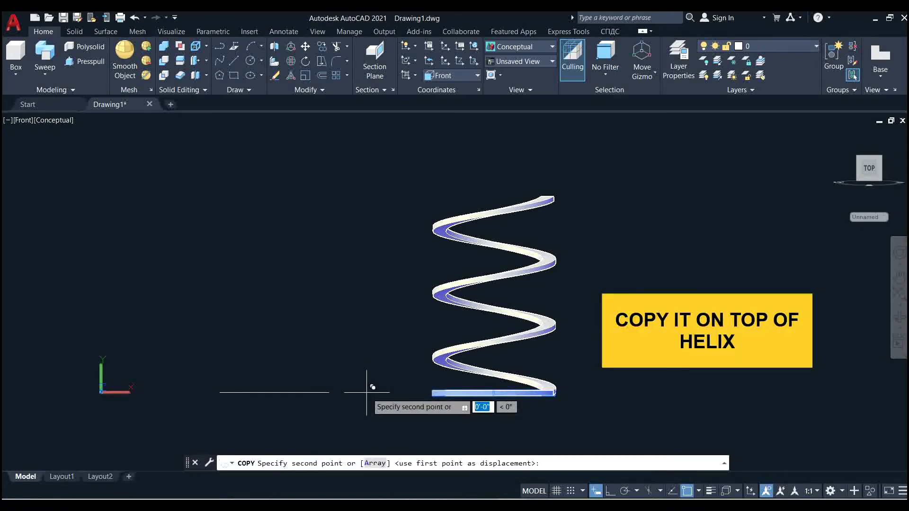
{"action": "left_click", "coordinate": [607, 491]}
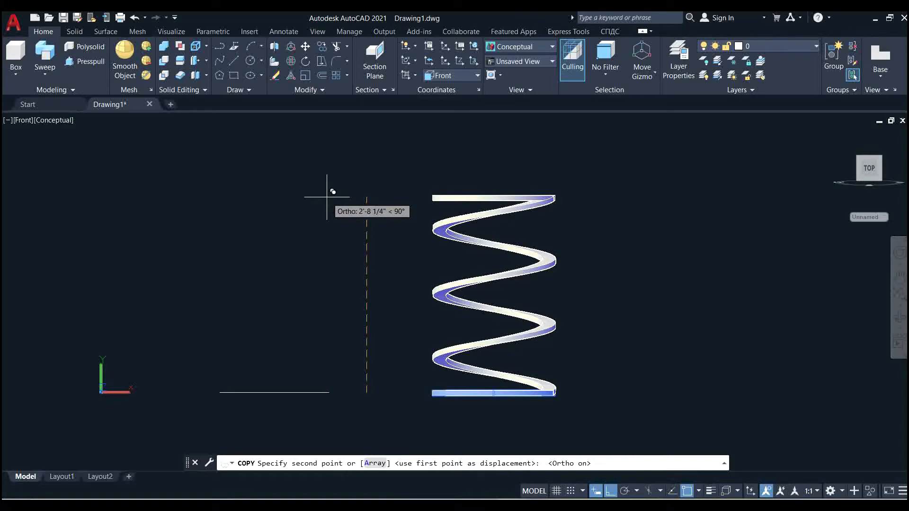
{"action": "type", "text": "2'"}
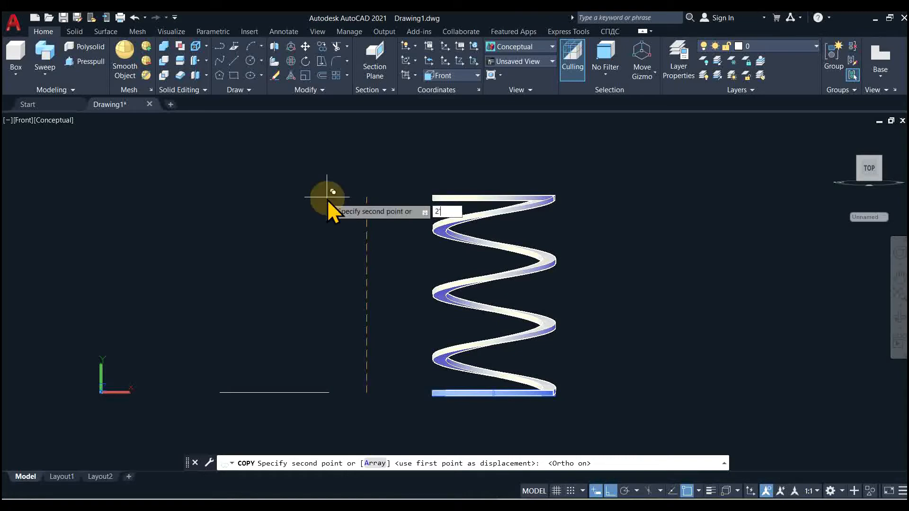
{"action": "type", "text": "8"}
{"action": "key", "text": "Return"}
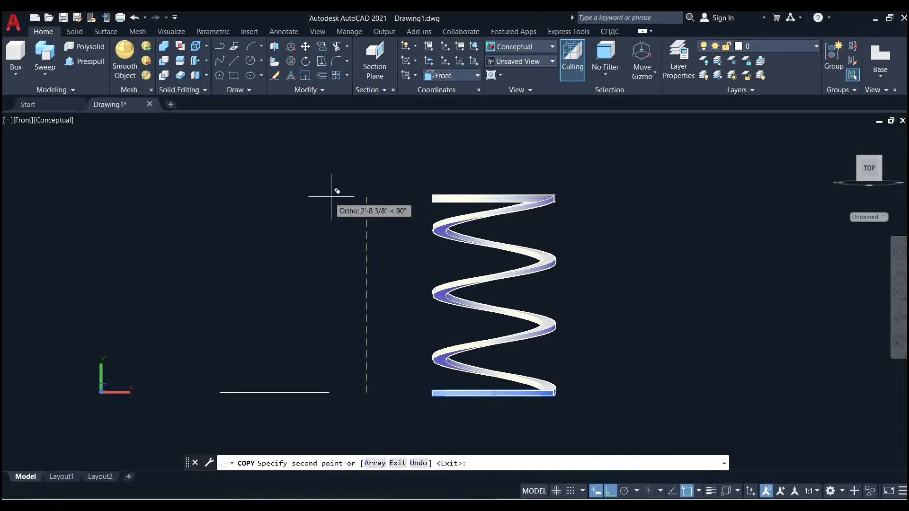
{"action": "key", "text": "Return"}
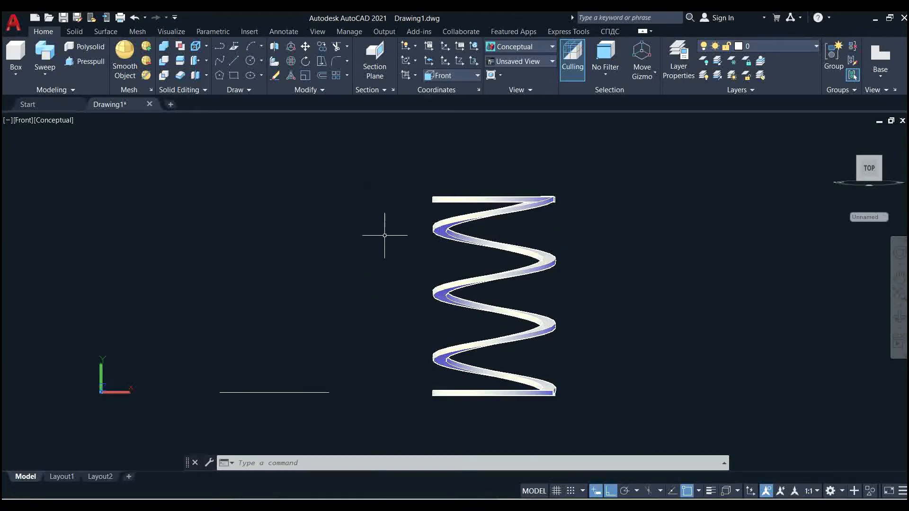
Step: In the SE Isometric view, extrude the remaining flat circle 0.5" into a solid disc
{"action": "left_click", "coordinate": [22, 120]}
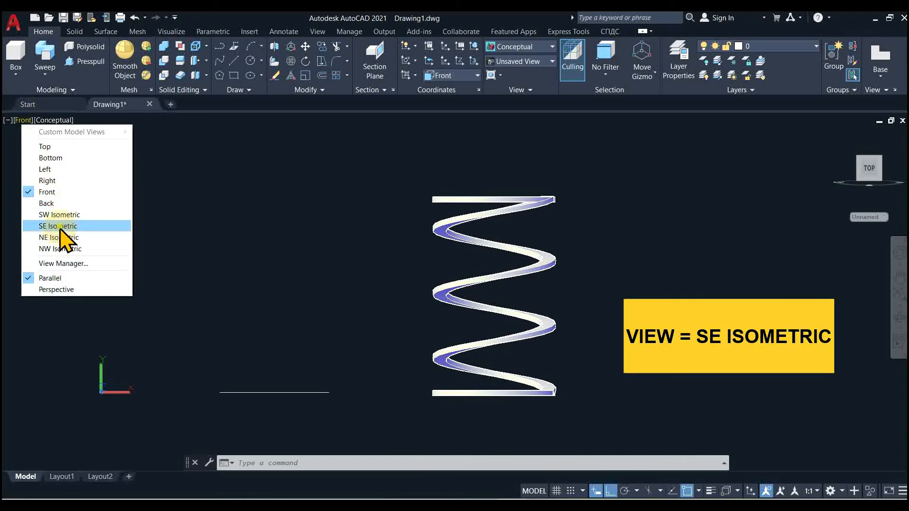
{"action": "left_click", "coordinate": [59, 227]}
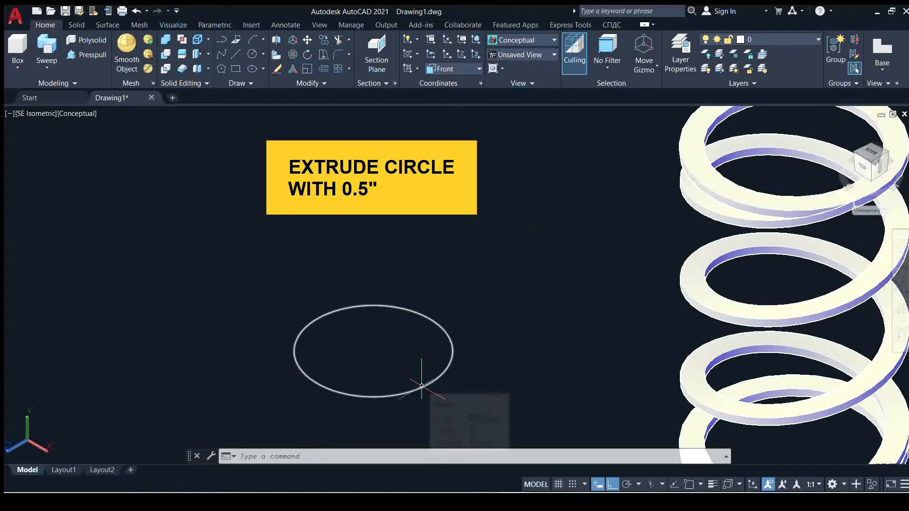
{"action": "left_click", "coordinate": [421, 386]}
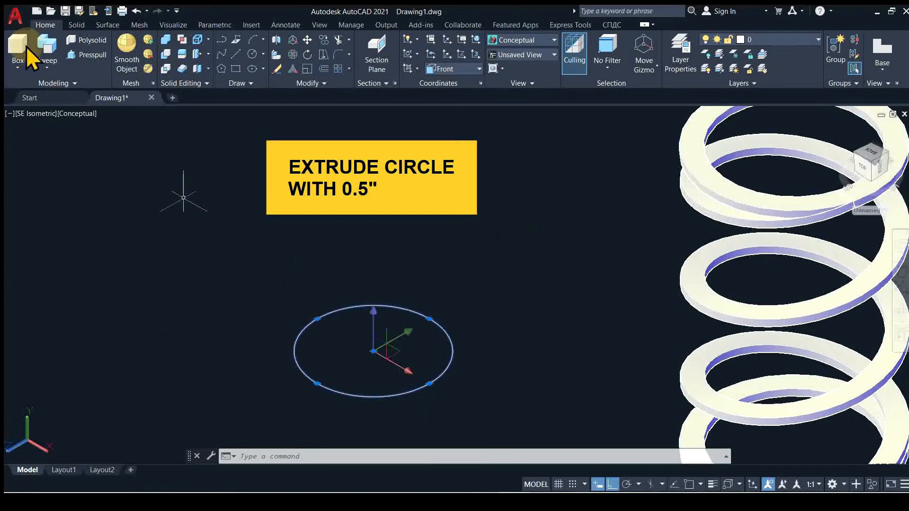
{"action": "left_click", "coordinate": [47, 68]}
{"action": "left_click", "coordinate": [53, 87]}
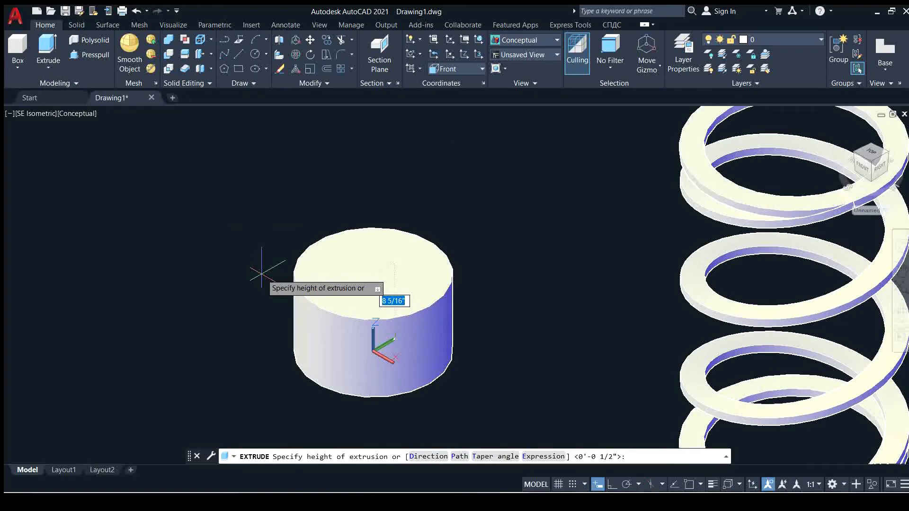
{"action": "left_click", "coordinate": [262, 274]}
{"action": "key", "text": "Return"}
Step: Fillet both the upper and lower circular edges of the disc with a 0.2" radius
{"action": "scroll", "coordinate": [320, 395], "scroll_direction": "up", "scroll_amount": 3}
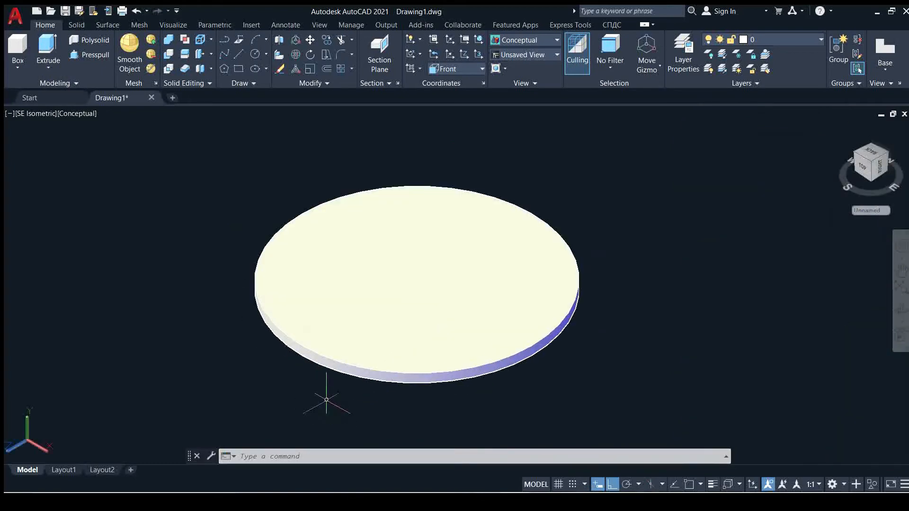
{"action": "scroll", "coordinate": [323, 388], "scroll_direction": "up", "scroll_amount": 2}
{"action": "type", "text": "f"}
{"action": "key", "text": "Return"}
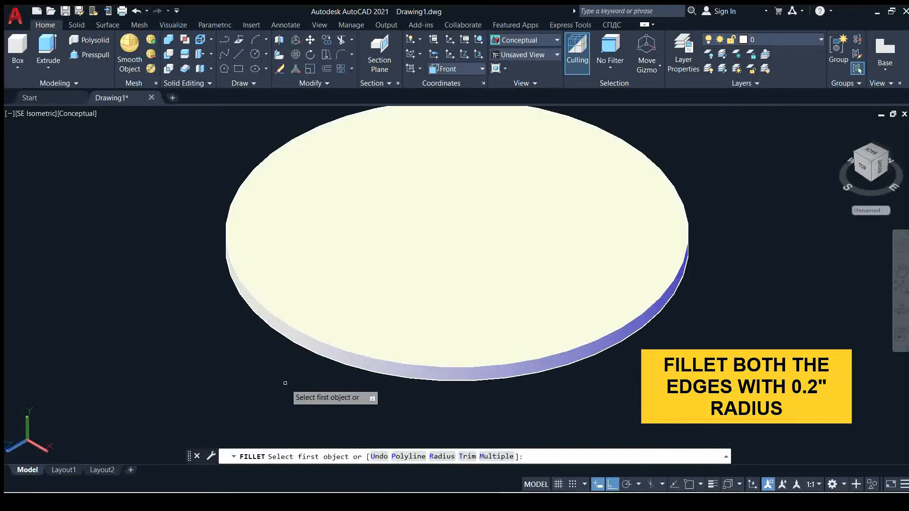
{"action": "left_click", "coordinate": [327, 345]}
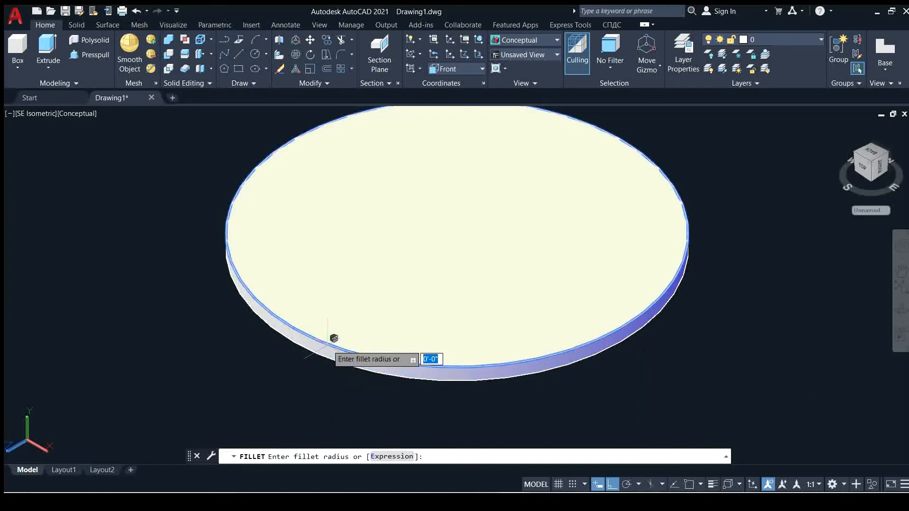
{"action": "left_click", "coordinate": [326, 349]}
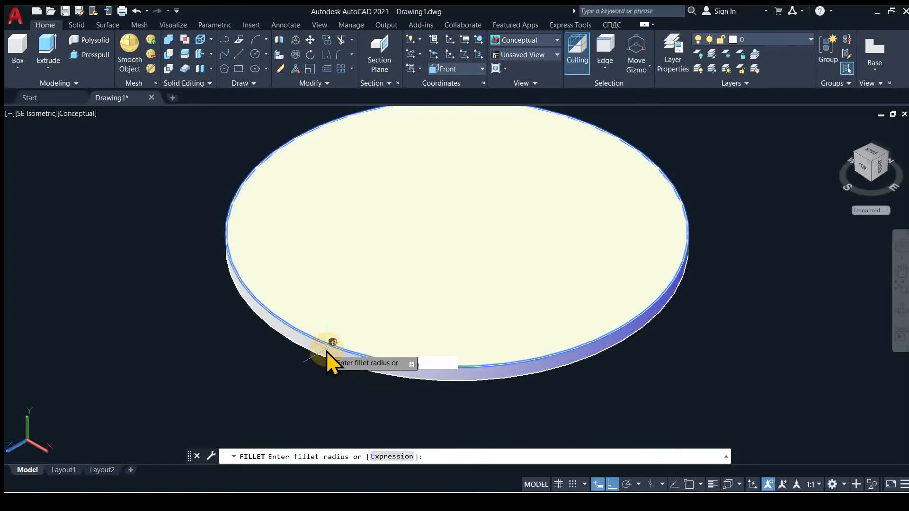
{"action": "key", "text": "Return"}
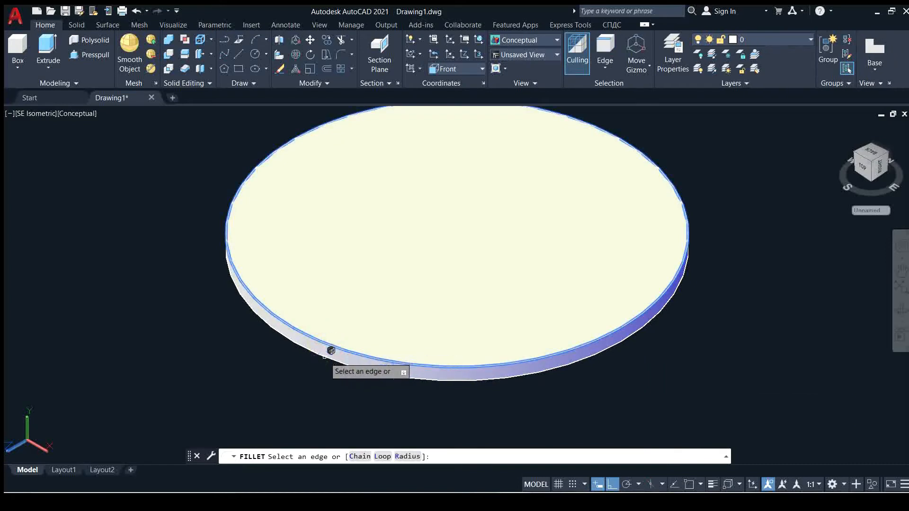
{"action": "left_click", "coordinate": [322, 356]}
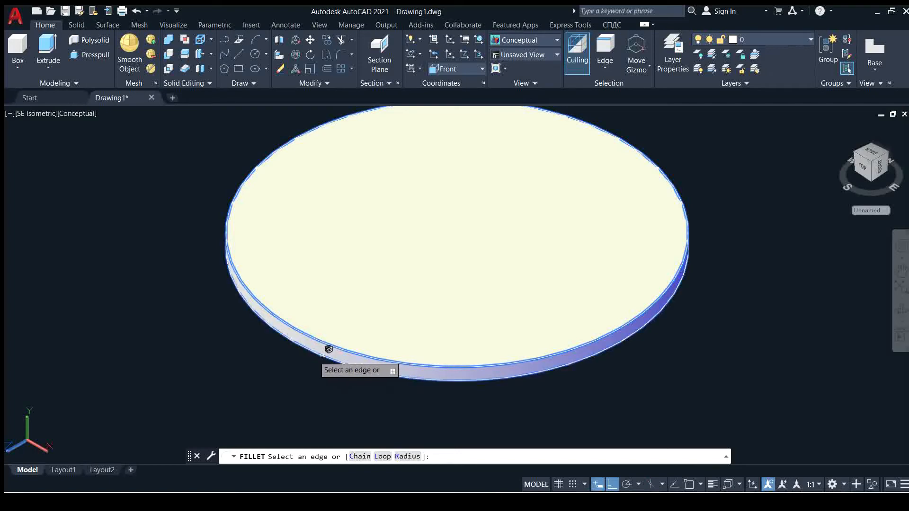
{"action": "key", "text": "Return"}
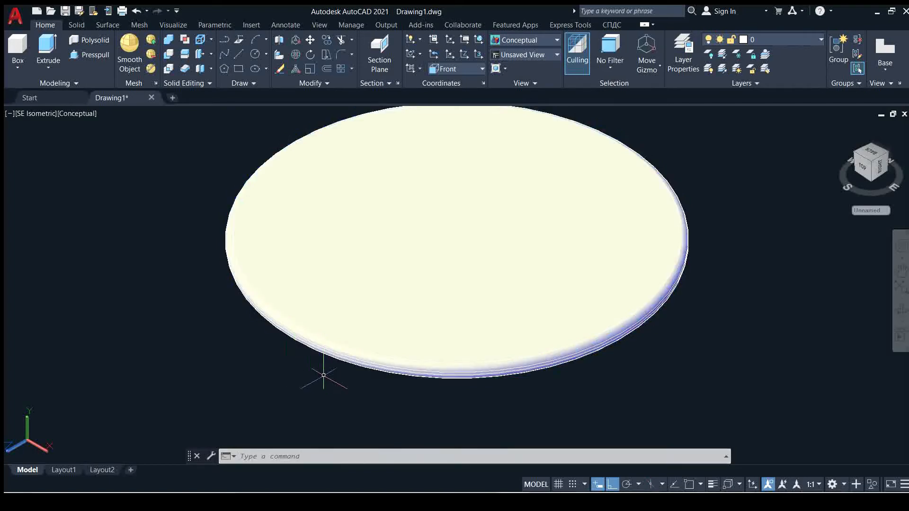
Step: In the Top view, scale the disc up about its centre to roughly the outer diameter of the ring
{"action": "scroll", "coordinate": [324, 375], "scroll_direction": "down", "scroll_amount": 5}
{"action": "middle_click_drag", "start_coordinate": [467, 349], "coordinate": [433, 339]}
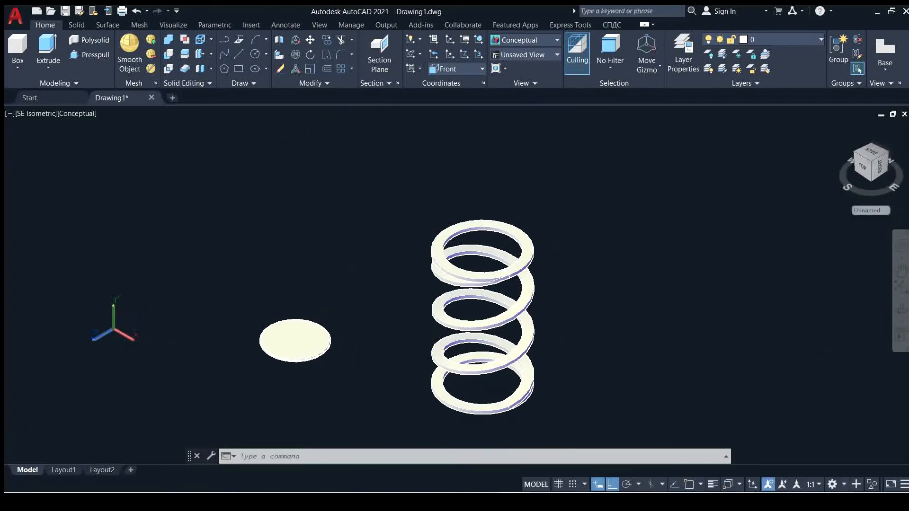
{"action": "scroll", "coordinate": [306, 354], "scroll_direction": "up", "scroll_amount": 4}
{"action": "left_click", "coordinate": [303, 350]}
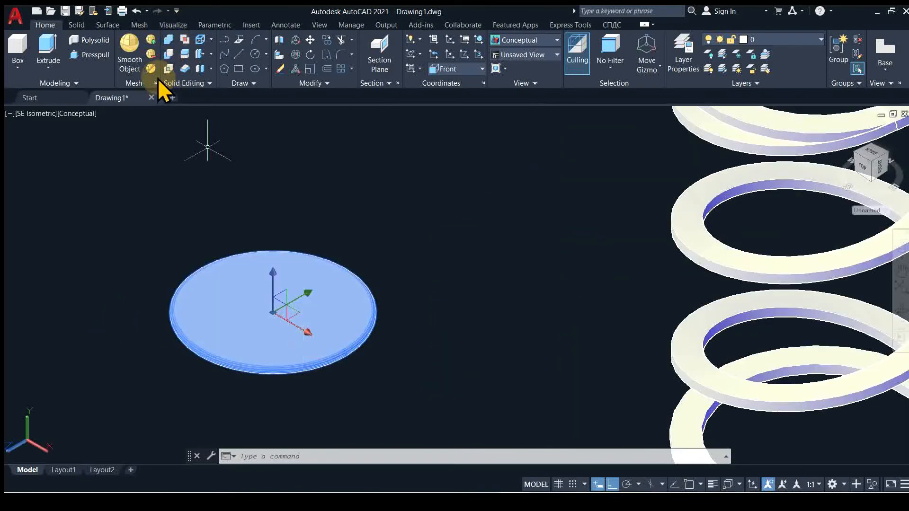
{"action": "left_click", "coordinate": [38, 114]}
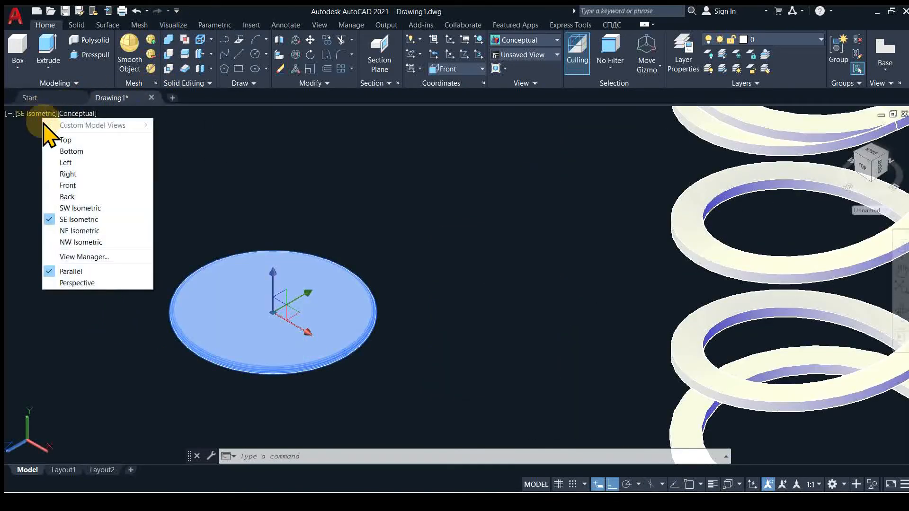
{"action": "left_click", "coordinate": [66, 140]}
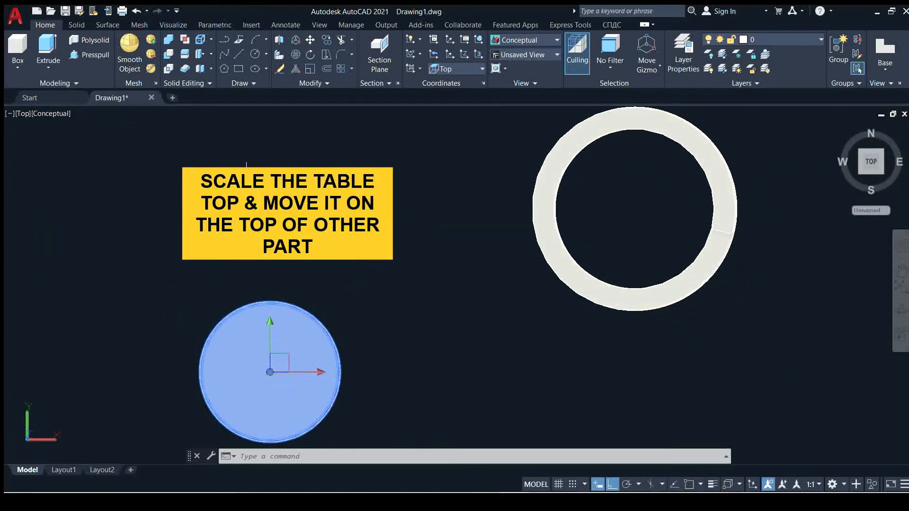
{"action": "type", "text": "scale"}
{"action": "key", "text": "Return"}
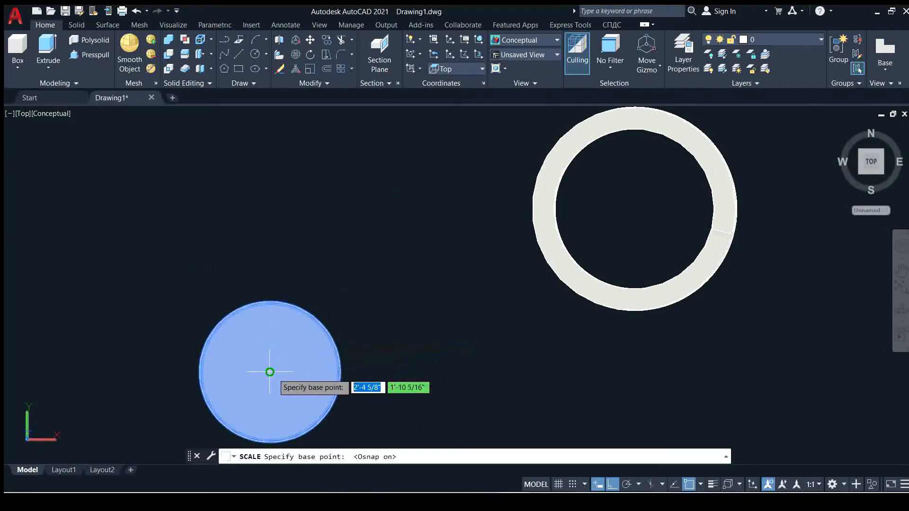
{"action": "left_click", "coordinate": [270, 372]}
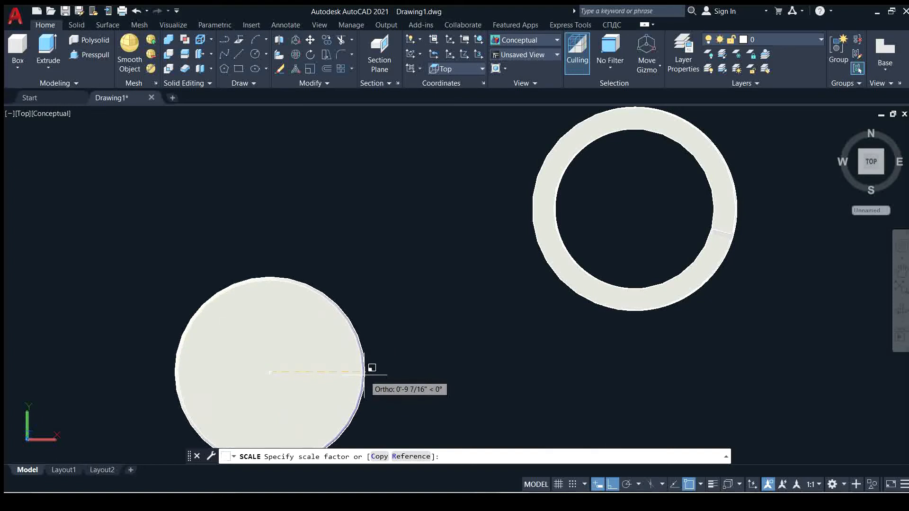
{"action": "left_click", "coordinate": [371, 374]}
Step: Move the scaled disc by its centre onto the ring's centre with Ortho off, and return to the SE Isometric view
{"action": "left_click", "coordinate": [272, 391]}
{"action": "type", "text": "m"}
{"action": "key", "text": "Return"}
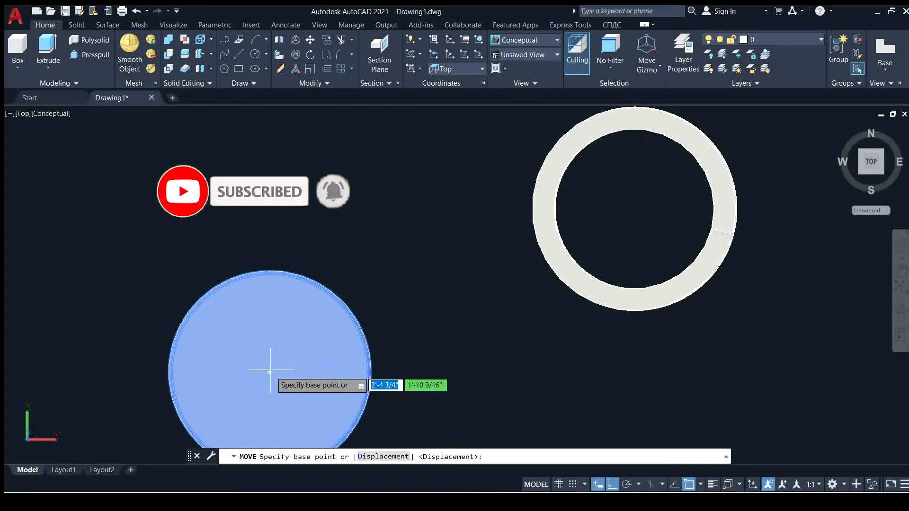
{"action": "left_click", "coordinate": [270, 371]}
{"action": "left_click", "coordinate": [612, 484]}
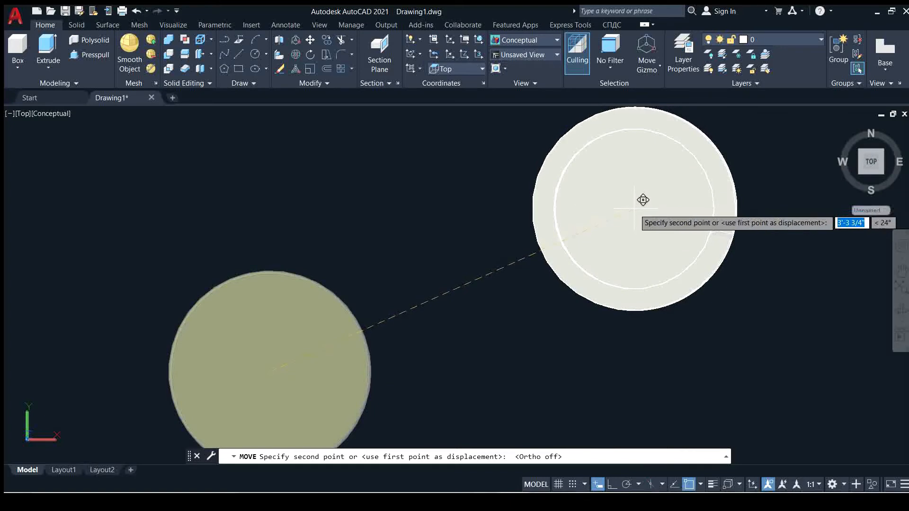
{"action": "left_click", "coordinate": [635, 209]}
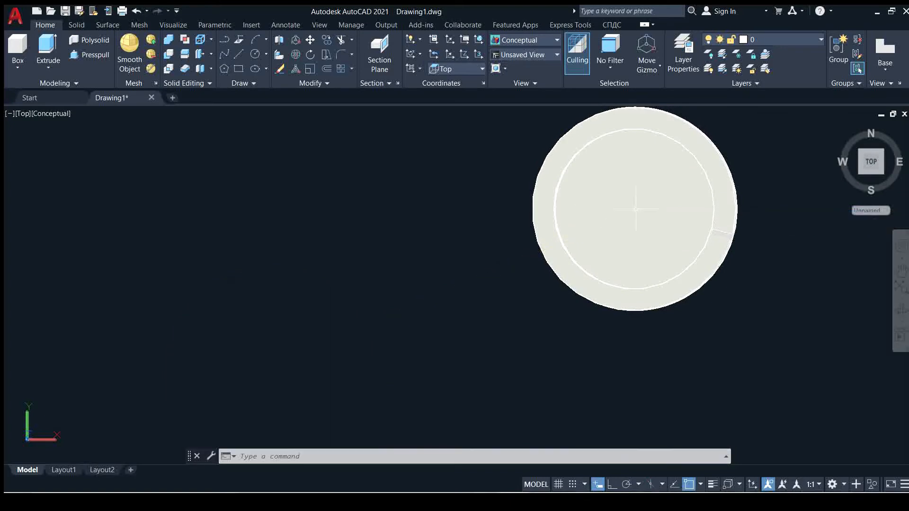
{"action": "left_click", "coordinate": [23, 114]}
{"action": "left_click", "coordinate": [50, 219]}
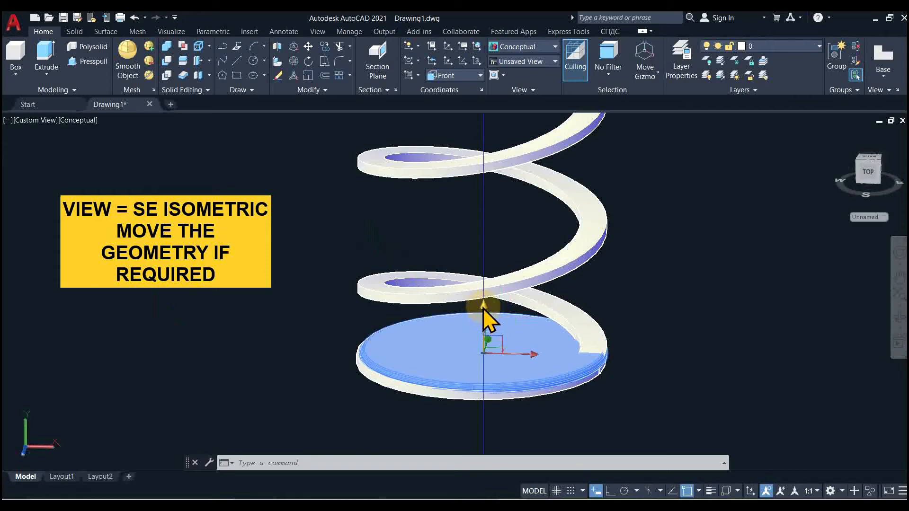
Step: With Ortho on, move the scaled disc straight up the coil's axis so it rests on the upper ring
{"action": "left_click", "coordinate": [483, 308]}
{"action": "scroll", "coordinate": [496, 385], "scroll_direction": "down", "scroll_amount": 4}
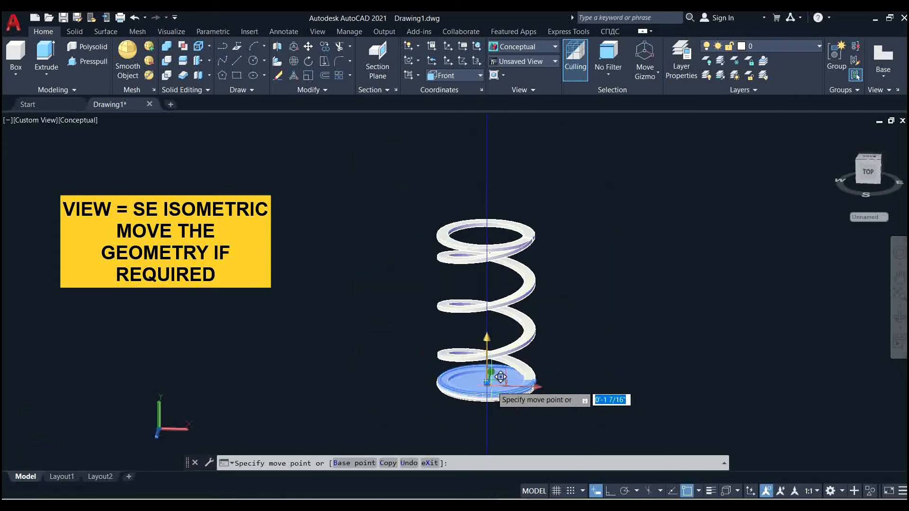
{"action": "left_click", "coordinate": [609, 492]}
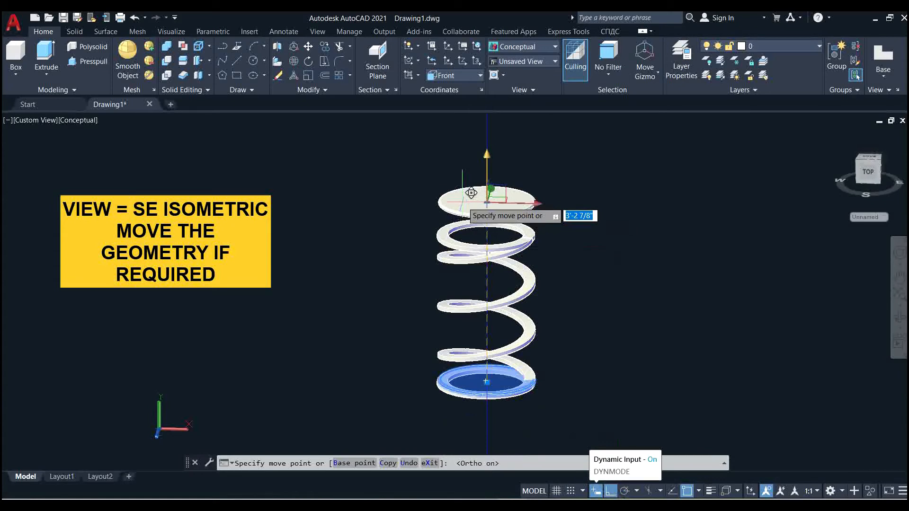
{"action": "type", "text": "2.5"}
{"action": "key", "text": "Return"}
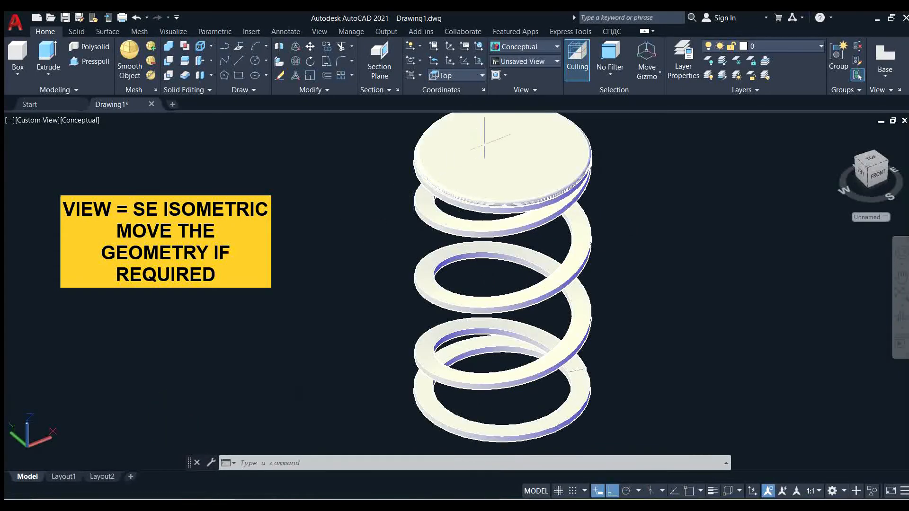
Step: Scale the tabletop disc up about its centre so it overhangs the upper ring all around
{"action": "scroll", "coordinate": [483, 140], "scroll_direction": "up", "scroll_amount": 2}
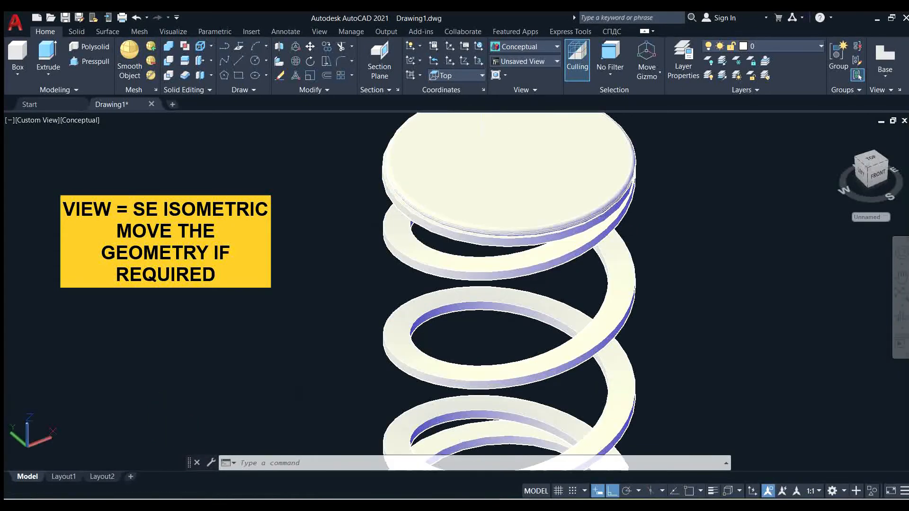
{"action": "middle_click_drag", "start_coordinate": [461, 201], "coordinate": [333, 371]}
{"action": "left_click", "coordinate": [359, 366]}
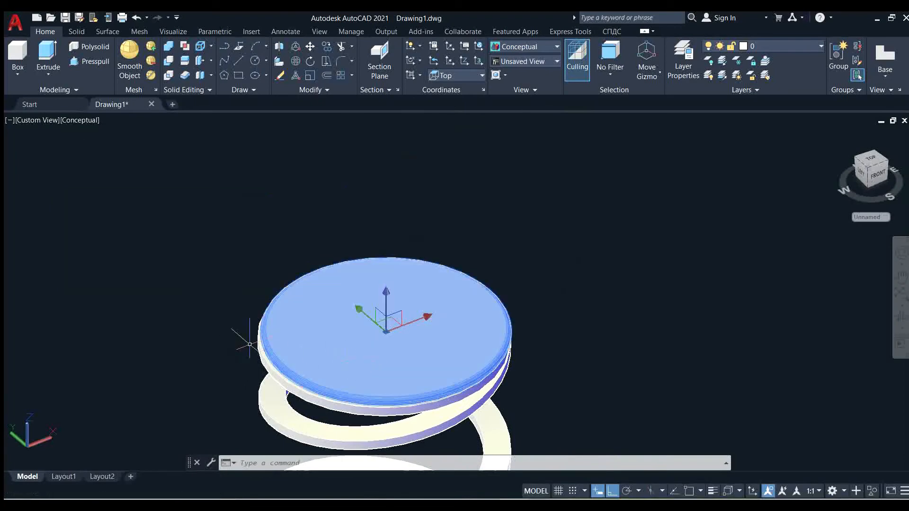
{"action": "type", "text": "sc"}
{"action": "key", "text": "Return"}
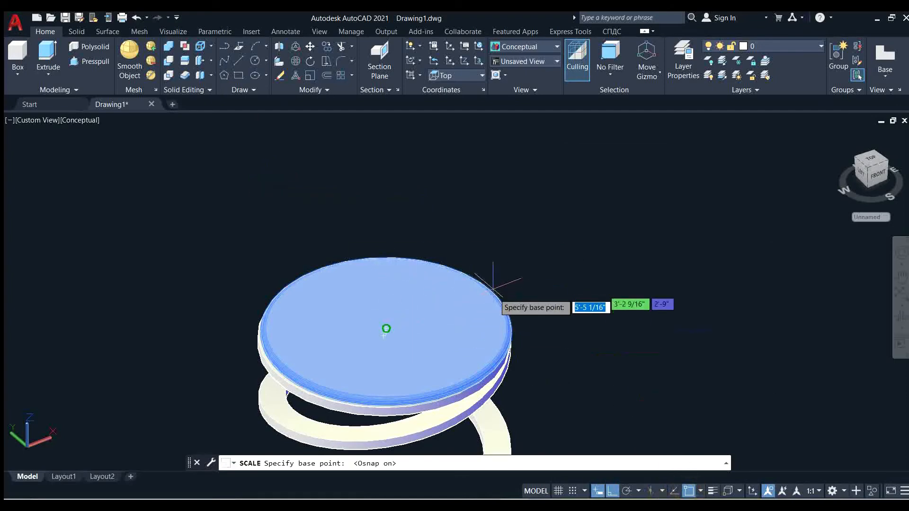
{"action": "left_click", "coordinate": [385, 330]}
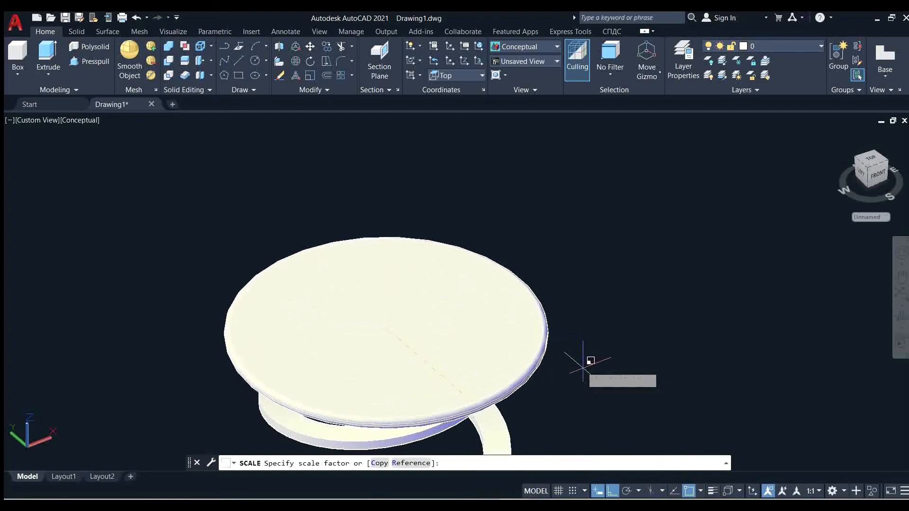
{"action": "left_click", "coordinate": [588, 370]}
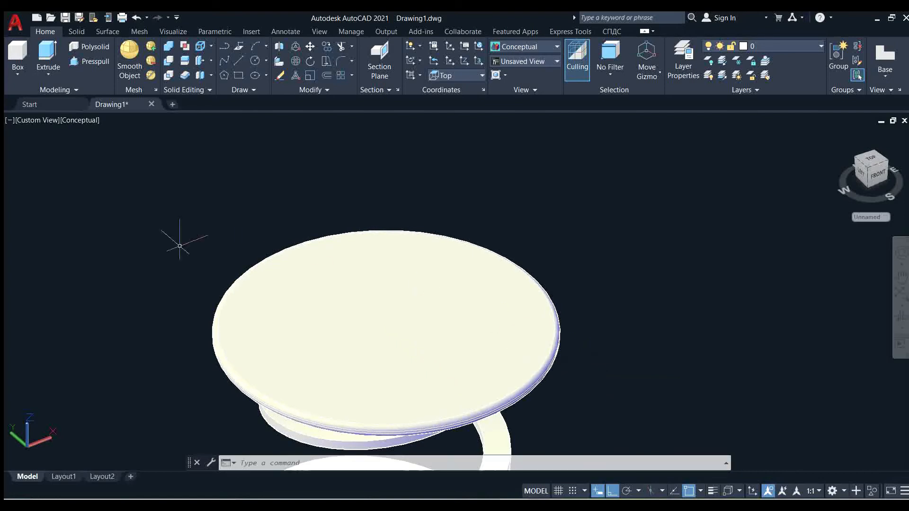
Step: Switch to the Front view and assign the tabletop disc to Layer1
{"action": "left_click", "coordinate": [18, 120]}
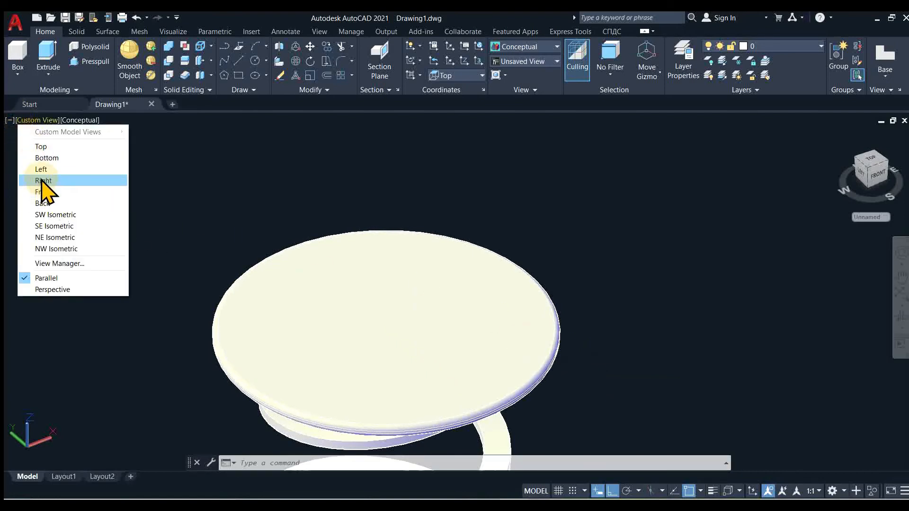
{"action": "left_click", "coordinate": [43, 191]}
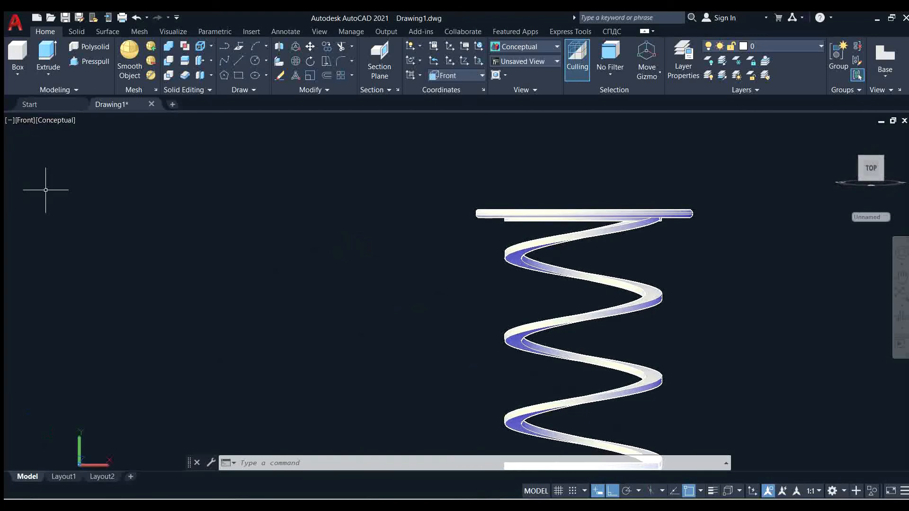
{"action": "scroll", "coordinate": [312, 235], "scroll_direction": "down", "scroll_amount": 2}
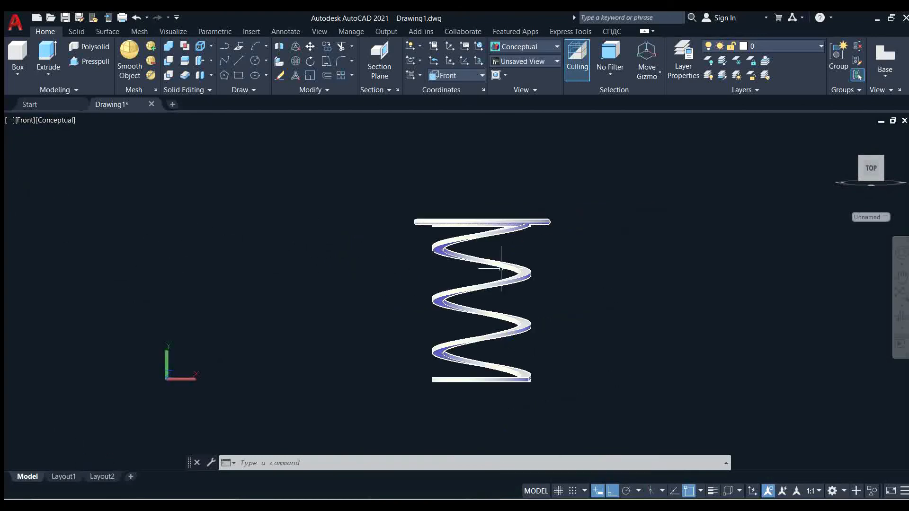
{"action": "scroll", "coordinate": [641, 240], "scroll_direction": "up", "scroll_amount": 2}
{"action": "middle_click_drag", "start_coordinate": [640, 239], "coordinate": [661, 235]}
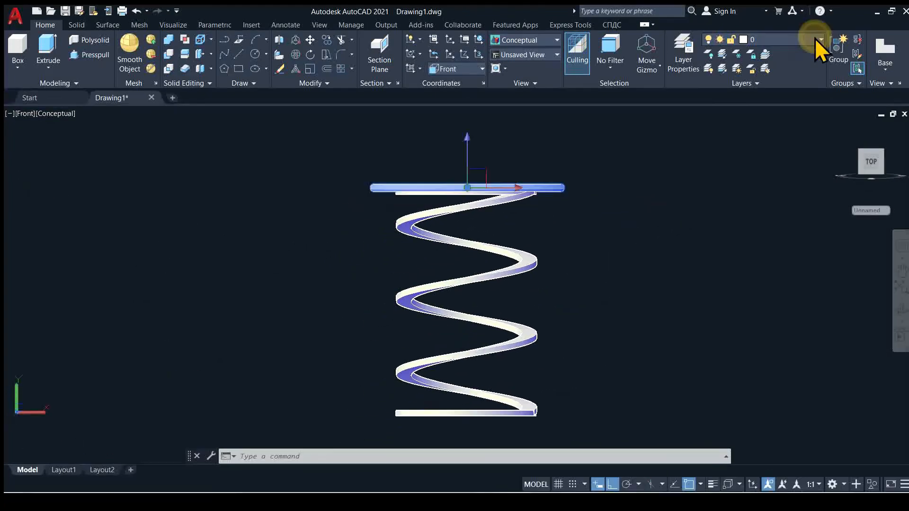
{"action": "left_click", "coordinate": [814, 46]}
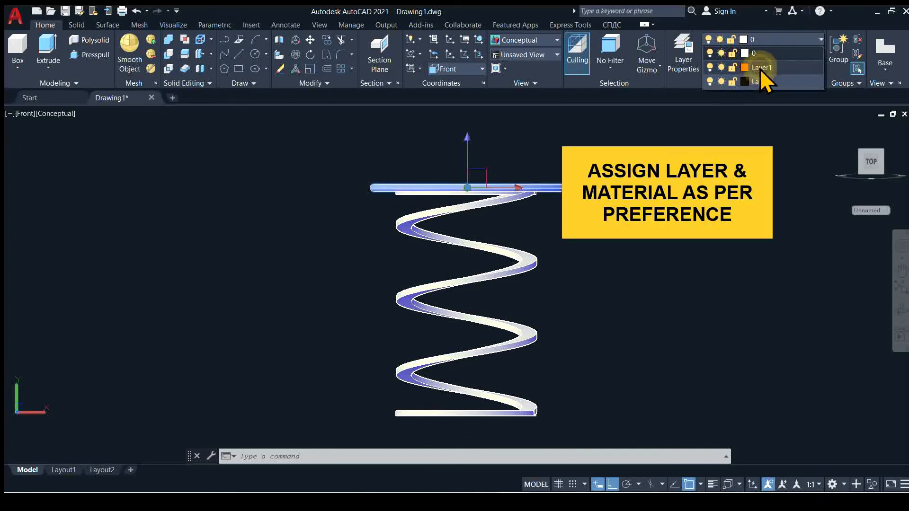
{"action": "left_click", "coordinate": [764, 67]}
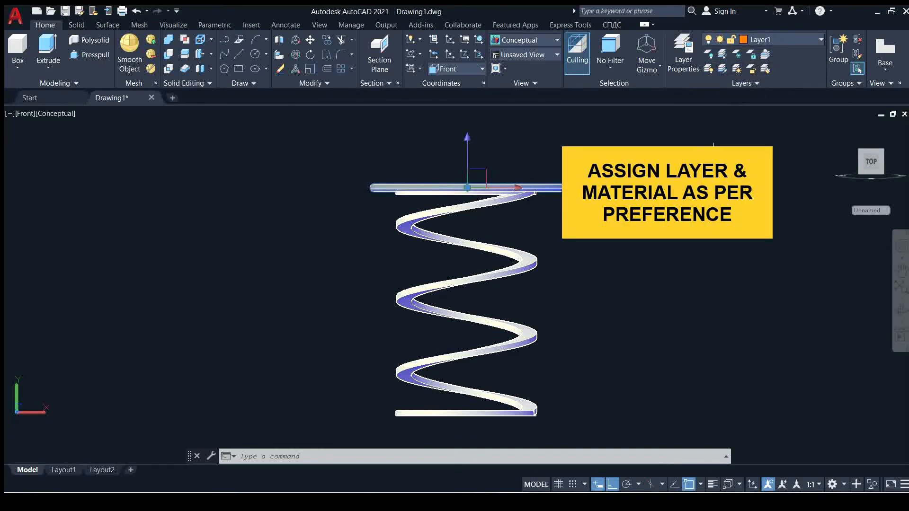
{"action": "key", "text": "Escape"}
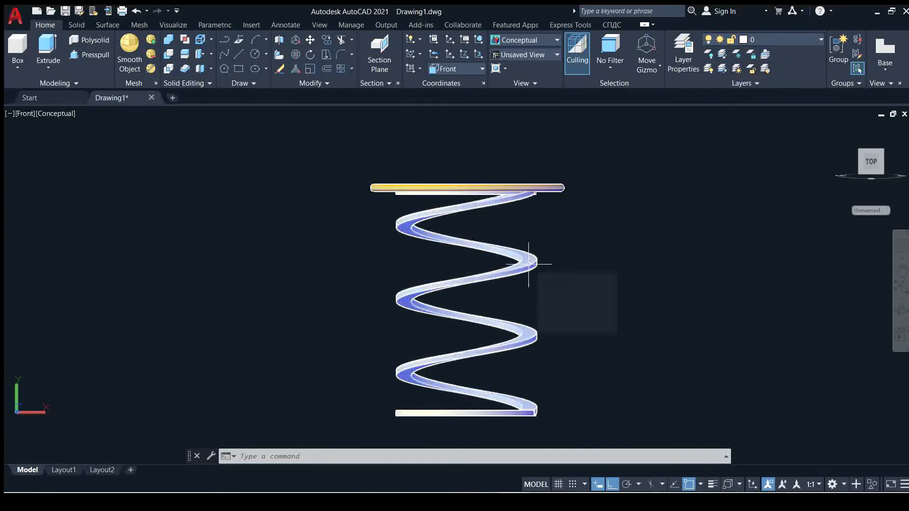
Step: Assign the spiral coil and the base ring to Layer2
{"action": "left_click", "coordinate": [532, 256]}
{"action": "left_click", "coordinate": [825, 38]}
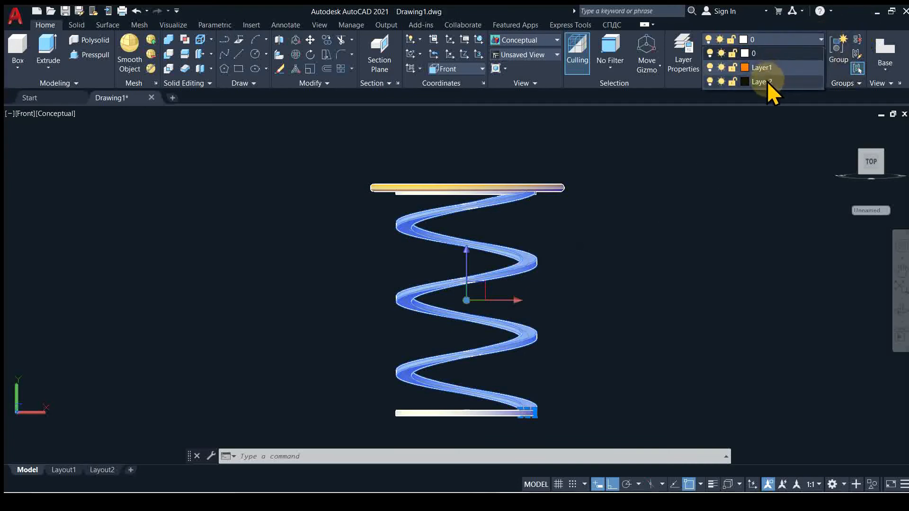
{"action": "left_click", "coordinate": [767, 81]}
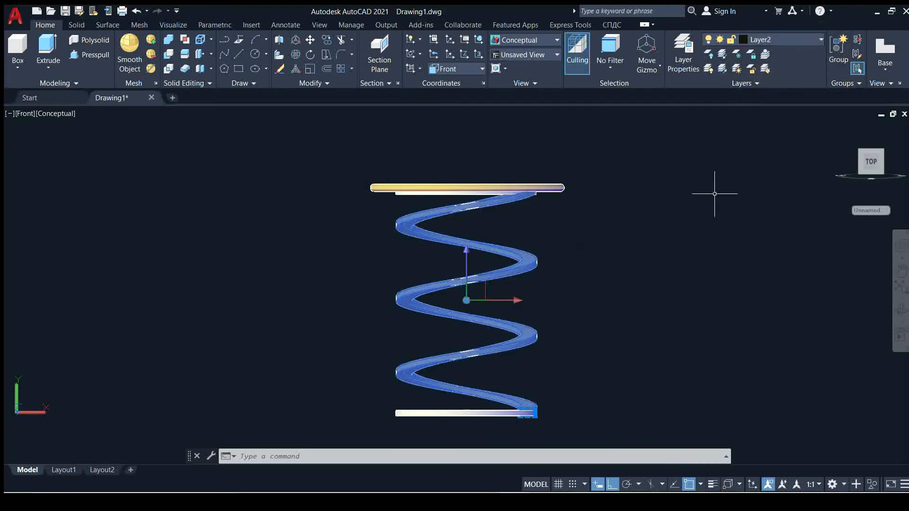
{"action": "key", "text": "Escape"}
{"action": "left_click", "coordinate": [483, 413]}
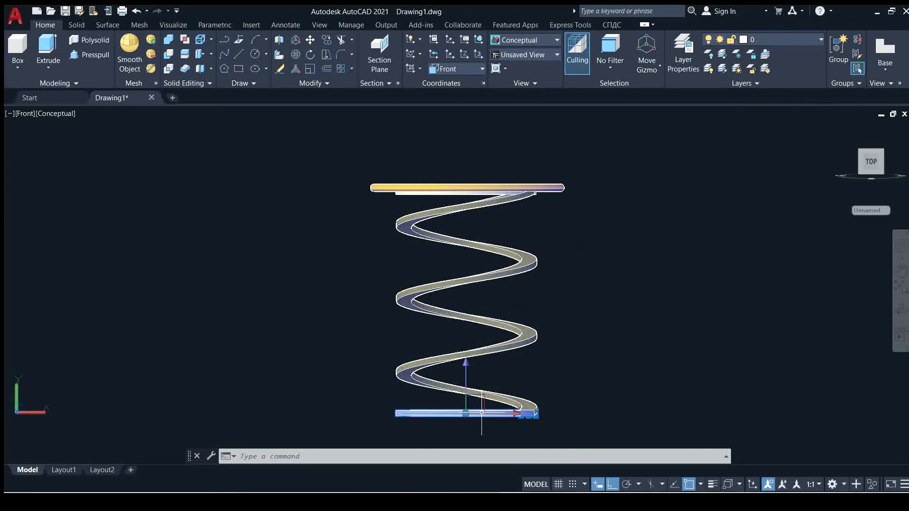
{"action": "left_click", "coordinate": [820, 39]}
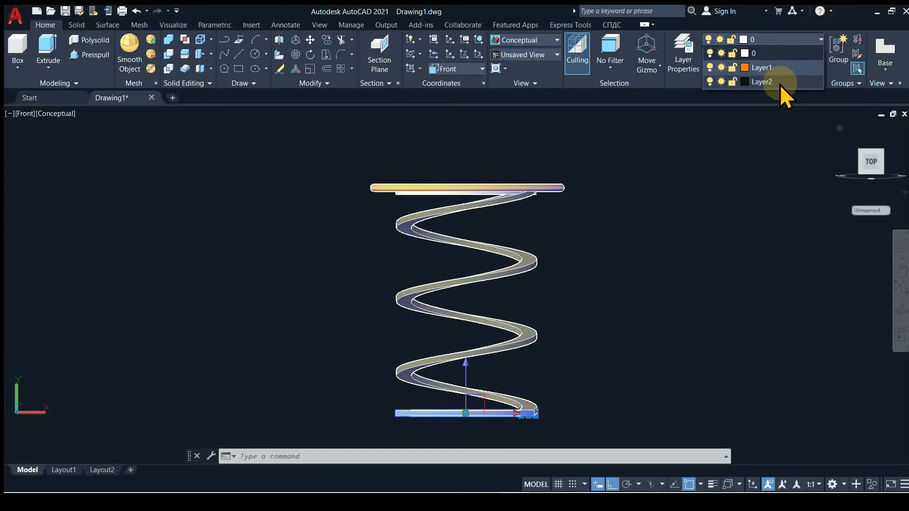
{"action": "left_click", "coordinate": [768, 83]}
{"action": "key", "text": "Escape"}
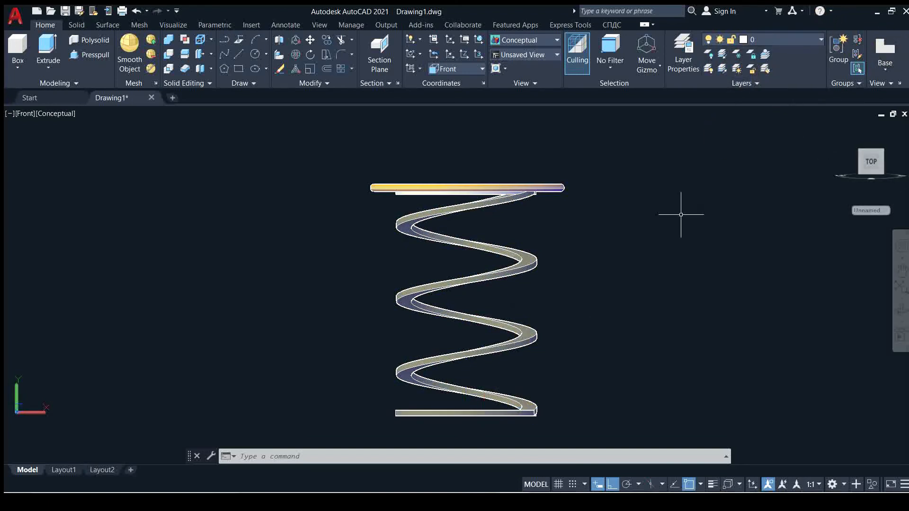
Step: Set the visual style to Realistic and switch to the SE Isometric view
{"action": "left_click", "coordinate": [46, 114]}
{"action": "left_click", "coordinate": [55, 174]}
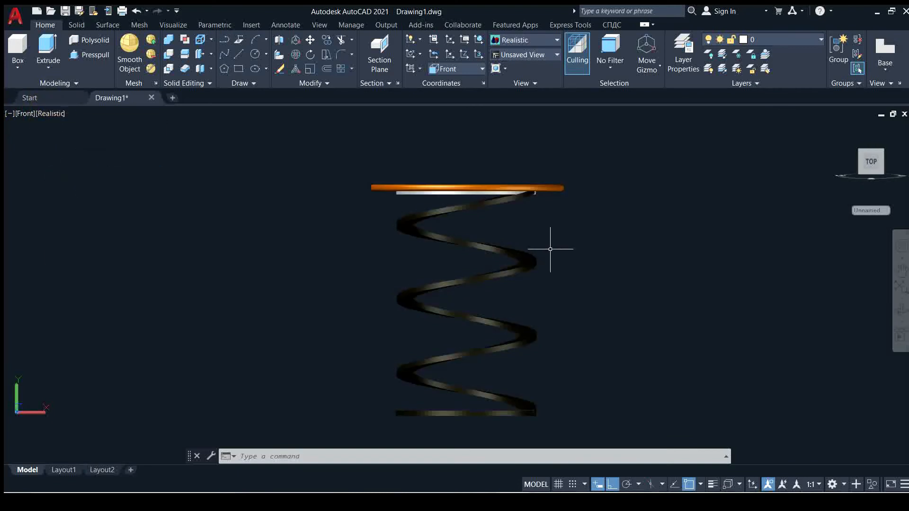
{"action": "left_click", "coordinate": [25, 112]}
{"action": "left_click", "coordinate": [70, 219]}
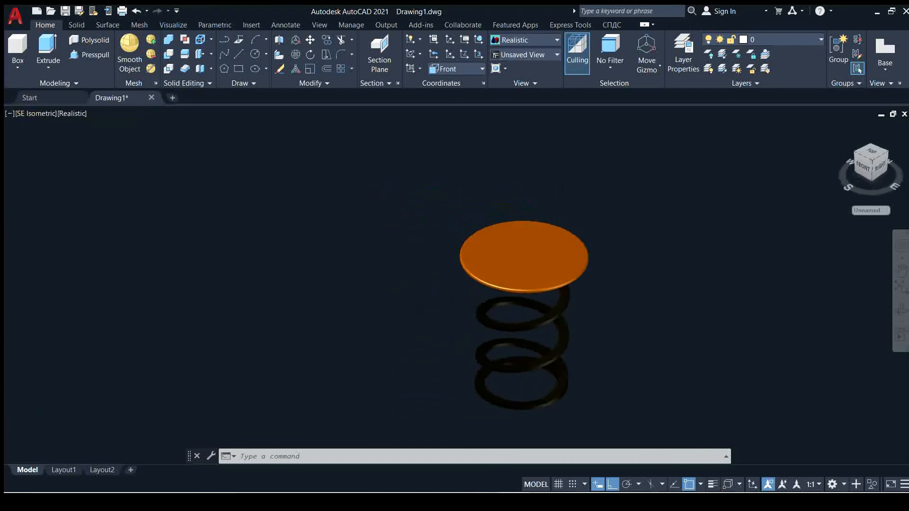
{"action": "middle_click_drag", "start_coordinate": [348, 320], "coordinate": [185, 289]}
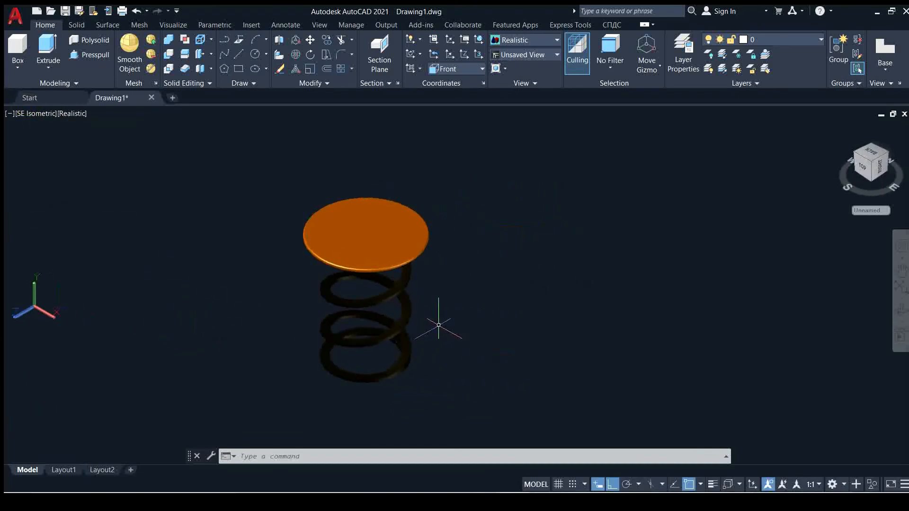
Step: From below the tabletop, assign the upper ring to Layer2
{"action": "middle_click_drag", "start_coordinate": [446, 326], "coordinate": [434, 234], "text": "shift"}
{"action": "scroll", "coordinate": [400, 203], "scroll_direction": "up", "scroll_amount": 5}
{"action": "left_click", "coordinate": [379, 232]}
{"action": "left_click", "coordinate": [771, 38]}
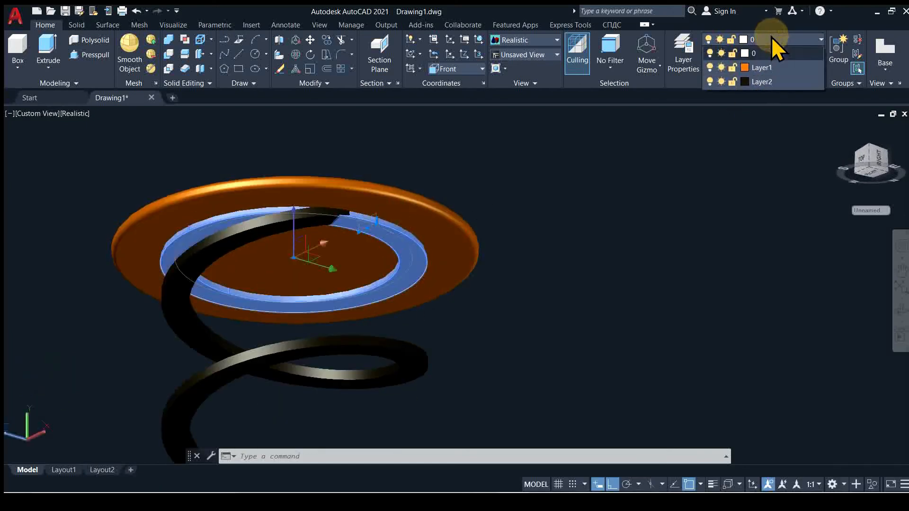
{"action": "left_click", "coordinate": [756, 84]}
{"action": "key", "text": "Escape"}
Step: Examine the tabletop, coil and rings of the finished table from several angles and distances
{"action": "scroll", "coordinate": [579, 227], "scroll_direction": "down", "scroll_amount": 5}
{"action": "middle_click_drag", "start_coordinate": [575, 218], "coordinate": [315, 256], "text": "shift"}
{"action": "scroll", "coordinate": [415, 229], "scroll_direction": "up", "scroll_amount": 4}
{"action": "middle_click_drag", "start_coordinate": [411, 251], "coordinate": [229, 311], "text": "shift"}
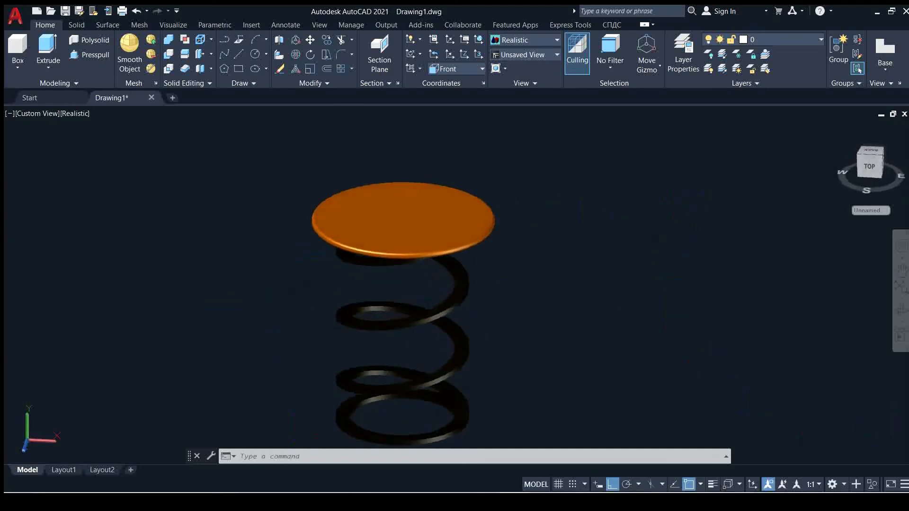
{"action": "scroll", "coordinate": [538, 278], "scroll_direction": "up", "scroll_amount": 2}
{"action": "middle_click_drag", "start_coordinate": [538, 278], "coordinate": [396, 304], "text": "shift"}
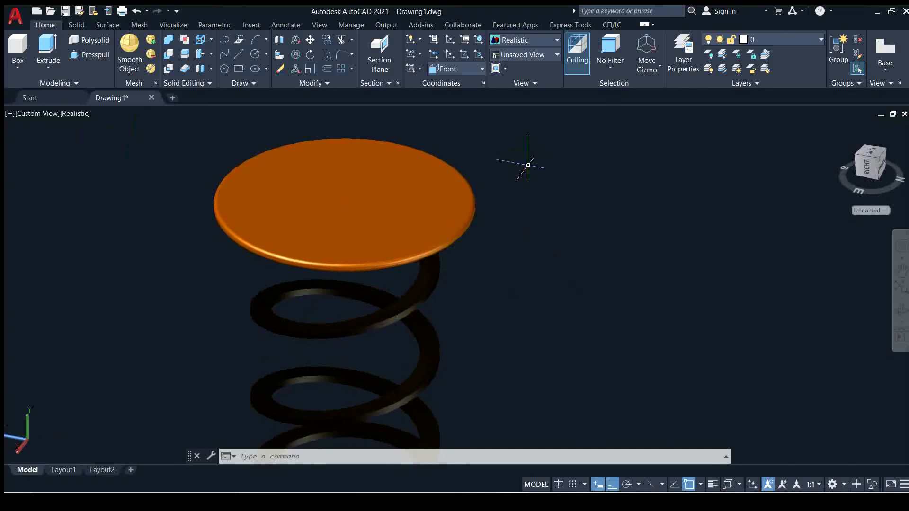
{"action": "scroll", "coordinate": [455, 267], "scroll_direction": "down", "scroll_amount": 7}
{"action": "scroll", "coordinate": [454, 292], "scroll_direction": "up", "scroll_amount": 6}
{"action": "middle_click_drag", "start_coordinate": [381, 265], "coordinate": [382, 285], "text": "shift"}
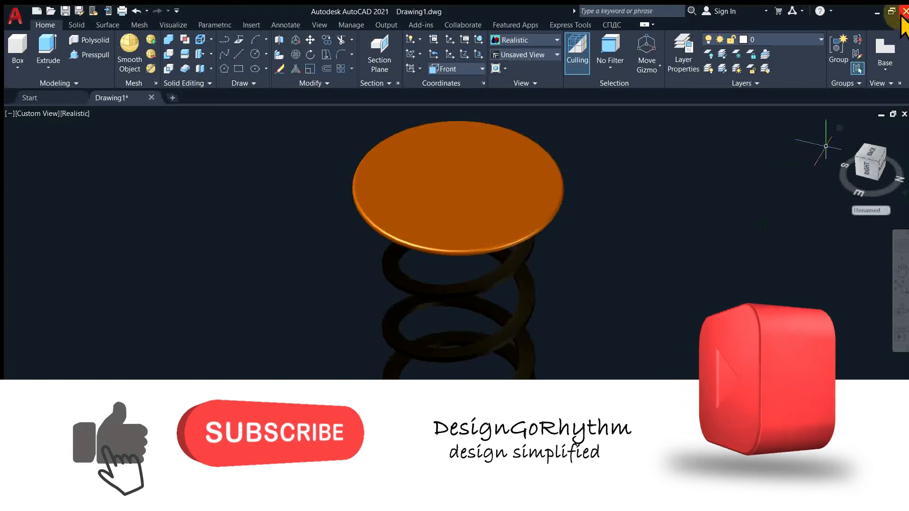
Step: Set the render destination to Render in Viewport and start a render of the table
{"action": "left_click", "coordinate": [172, 26]}
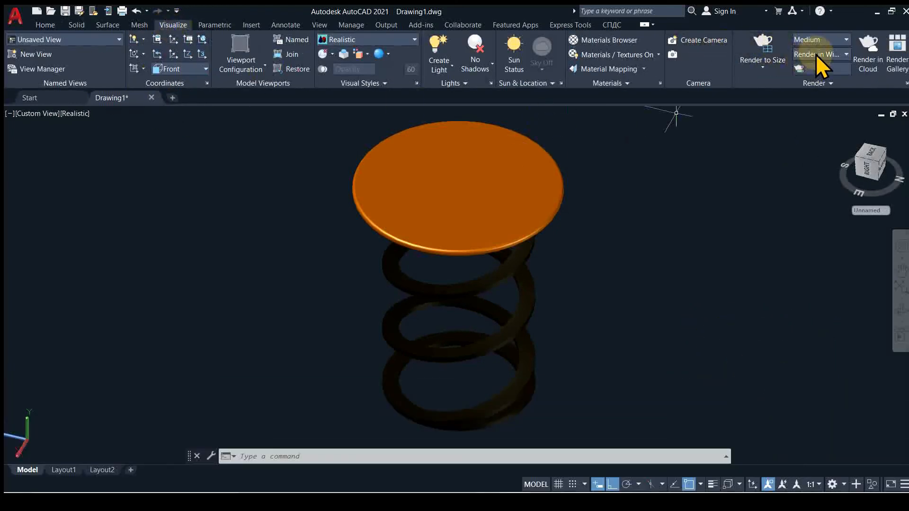
{"action": "left_click", "coordinate": [846, 54]}
{"action": "left_click", "coordinate": [821, 79]}
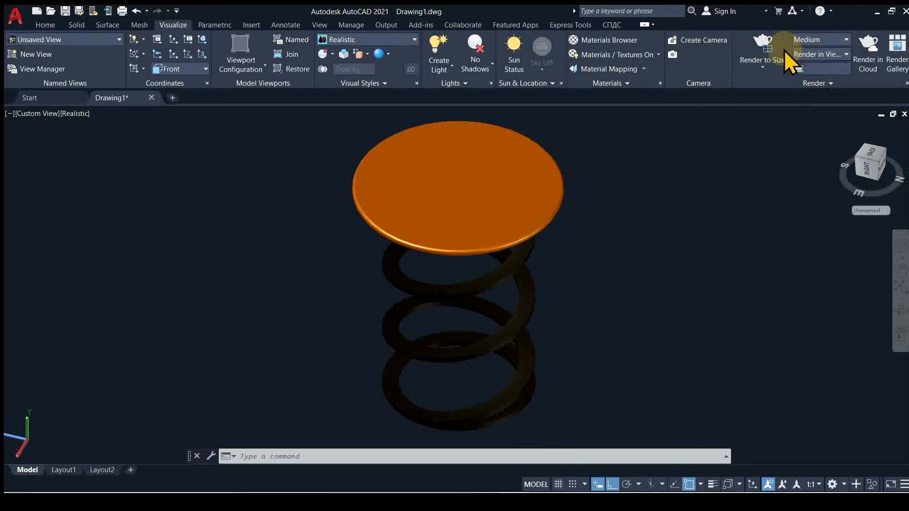
{"action": "left_click", "coordinate": [769, 51]}
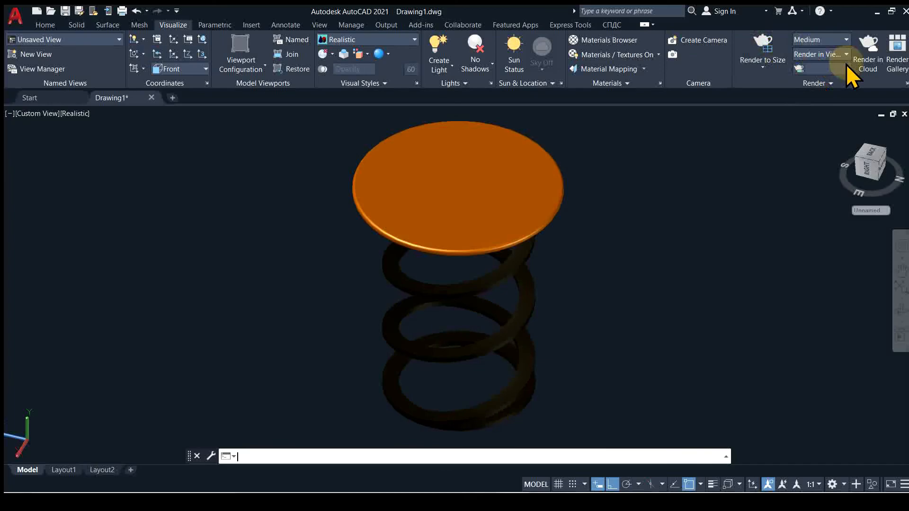